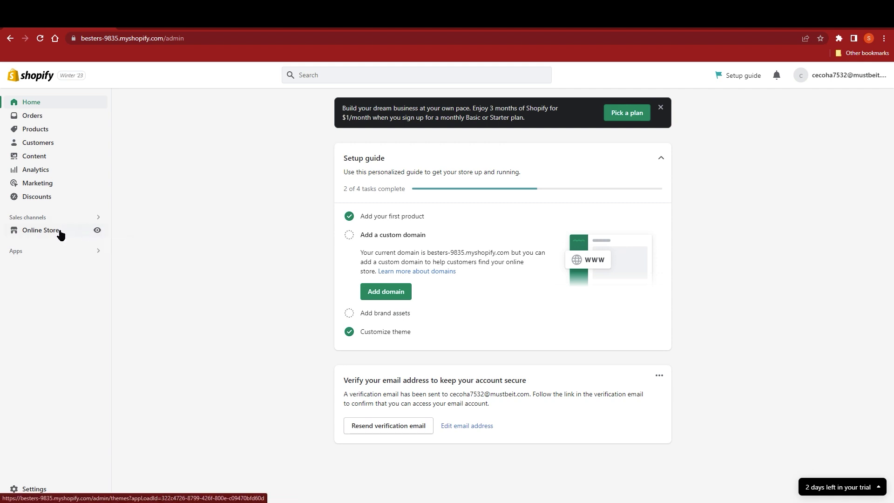
Step: View the live storefront down to its footer, and return to the store admin
{"action": "left_click", "coordinate": [98, 228]}
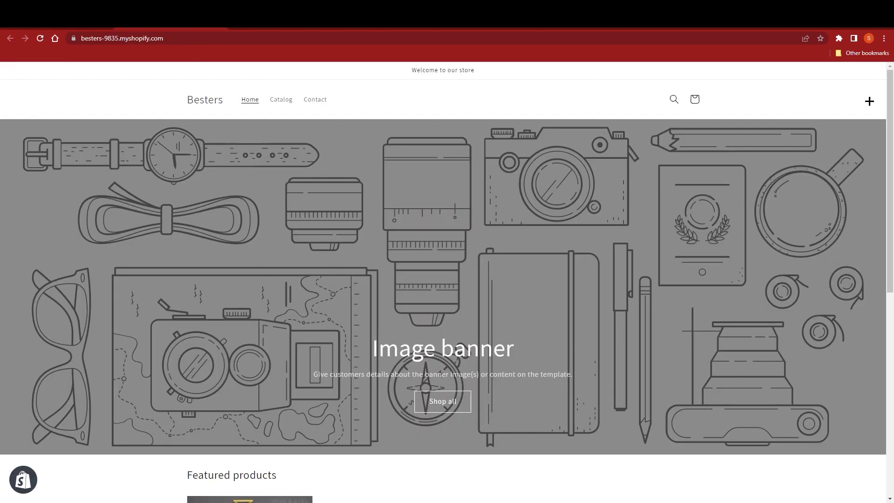
{"action": "left_click_drag", "start_coordinate": [890, 128], "coordinate": [890, 329]}
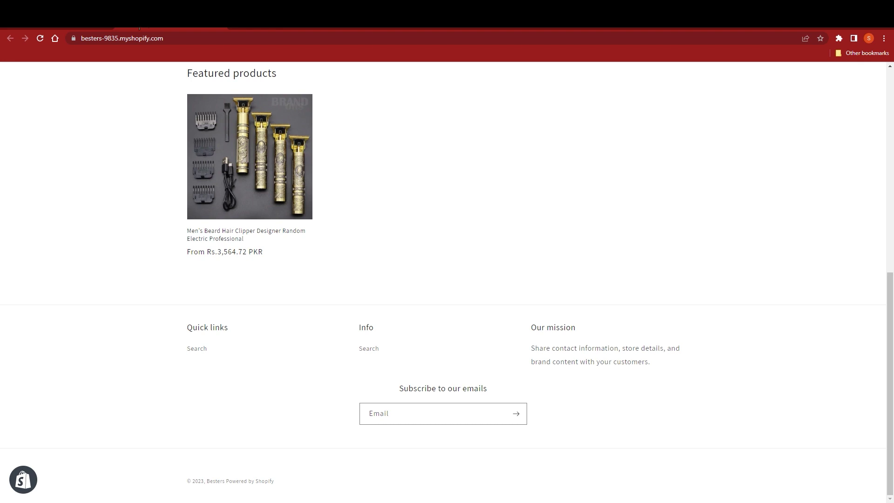
{"action": "key", "text": "ctrl+w"}
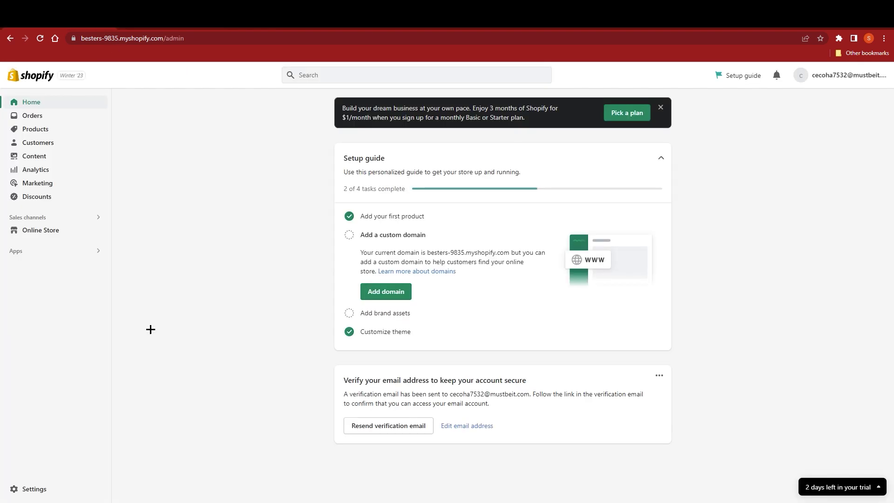
Step: Open the Dawn theme of the online store for customization
{"action": "left_click", "coordinate": [50, 234]}
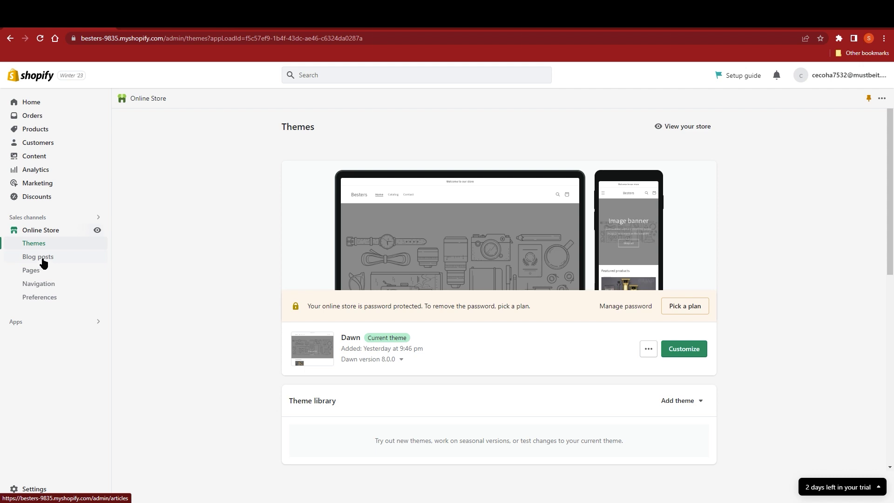
{"action": "left_click", "coordinate": [43, 259]}
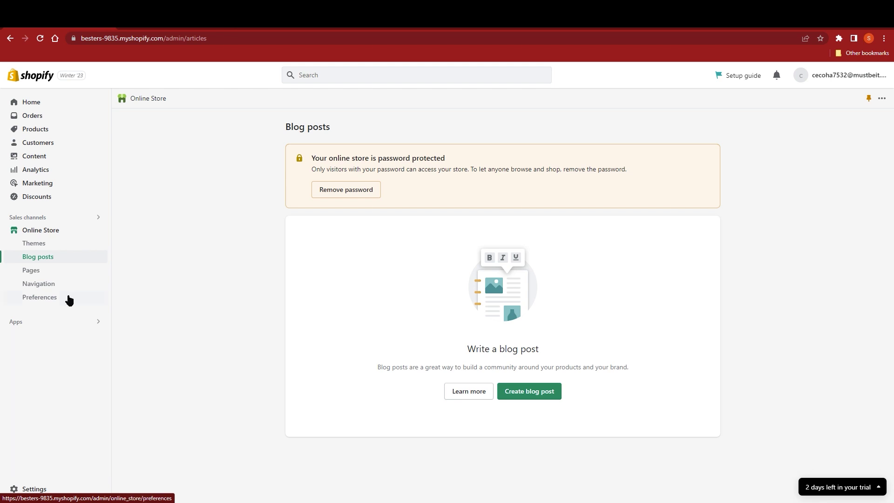
{"action": "left_click", "coordinate": [49, 244]}
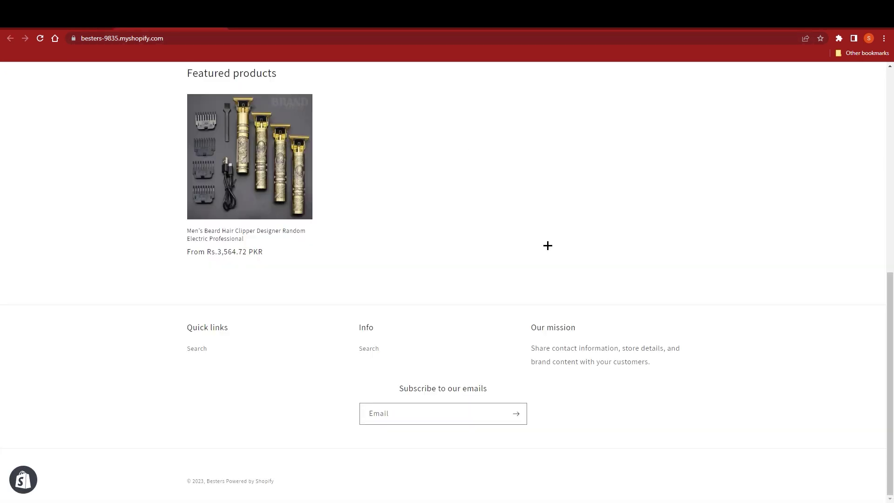
{"action": "scroll", "coordinate": [419, 356], "scroll_direction": "up", "scroll_amount": 3}
{"action": "scroll", "coordinate": [418, 356], "scroll_direction": "down", "scroll_amount": 3}
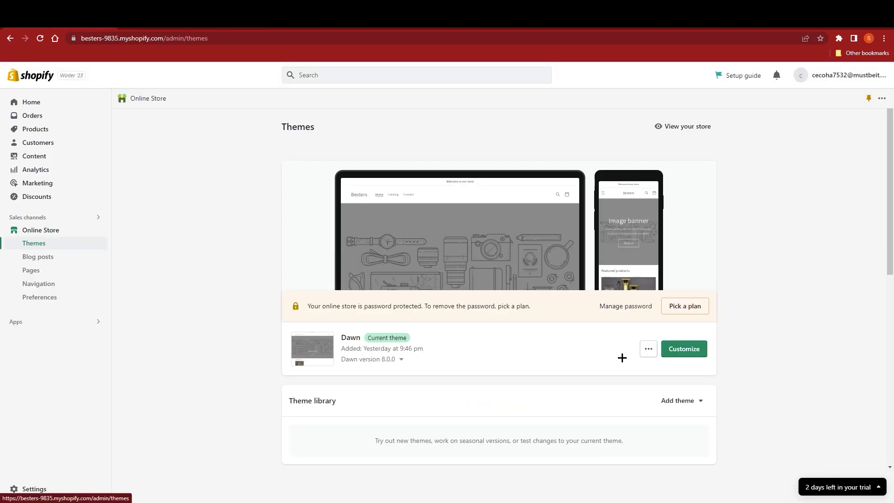
{"action": "left_click", "coordinate": [681, 354]}
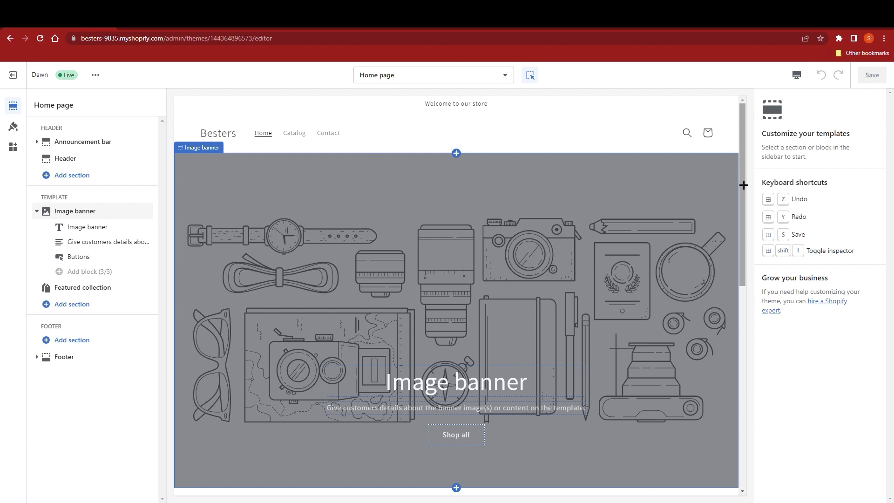
Step: Review the home page preview and open the Footer section's settings
{"action": "left_click_drag", "start_coordinate": [744, 184], "coordinate": [520, 478]}
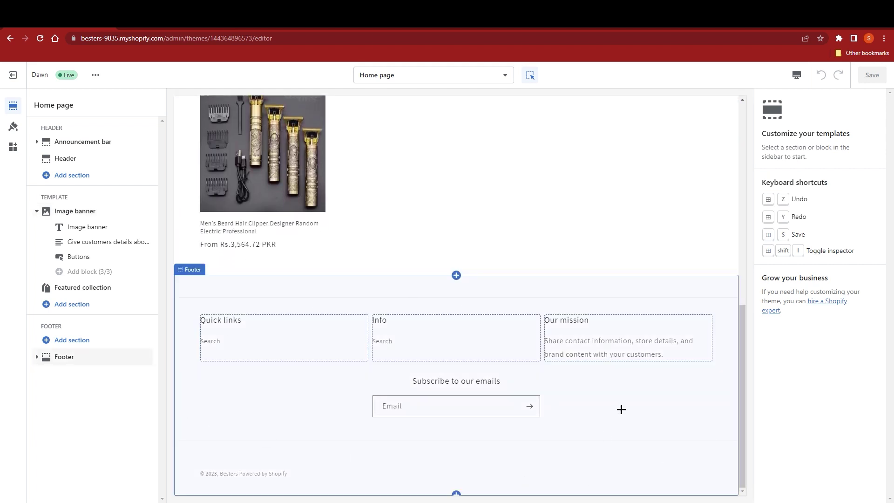
{"action": "scroll", "coordinate": [395, 392], "scroll_direction": "up", "scroll_amount": 7}
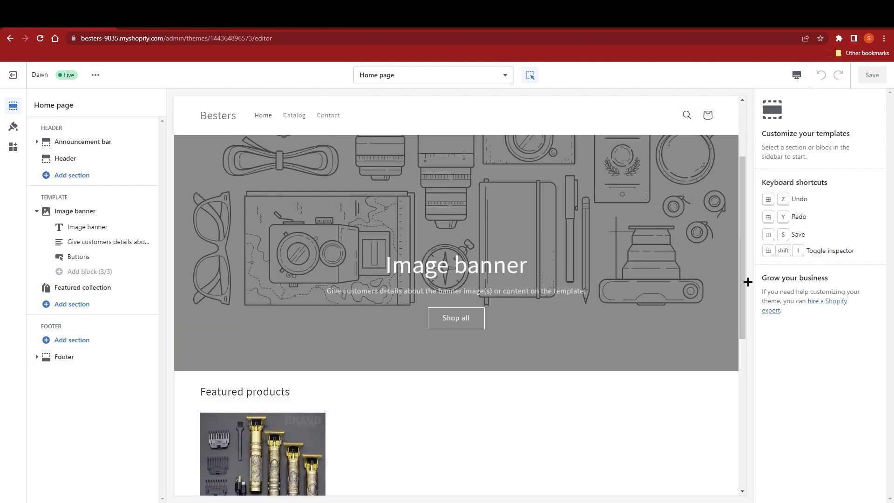
{"action": "scroll", "coordinate": [745, 282], "scroll_direction": "down", "scroll_amount": 5}
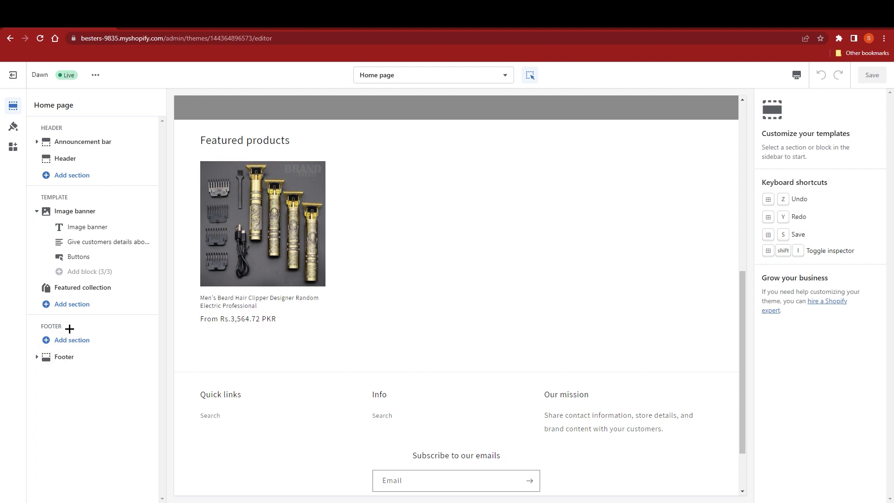
{"action": "left_click", "coordinate": [61, 356]}
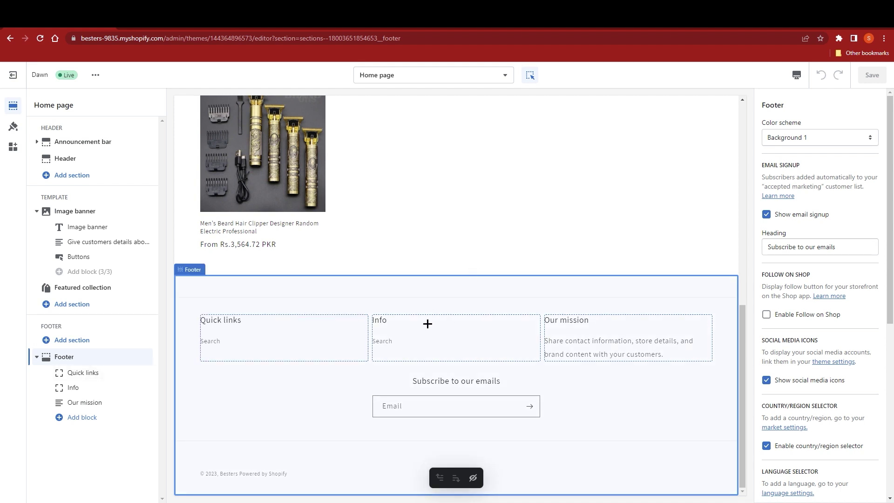
Step: Try the Accent 1, Inverse and Background 2 color schemes on the footer
{"action": "left_click", "coordinate": [819, 139]}
{"action": "left_click", "coordinate": [814, 151]}
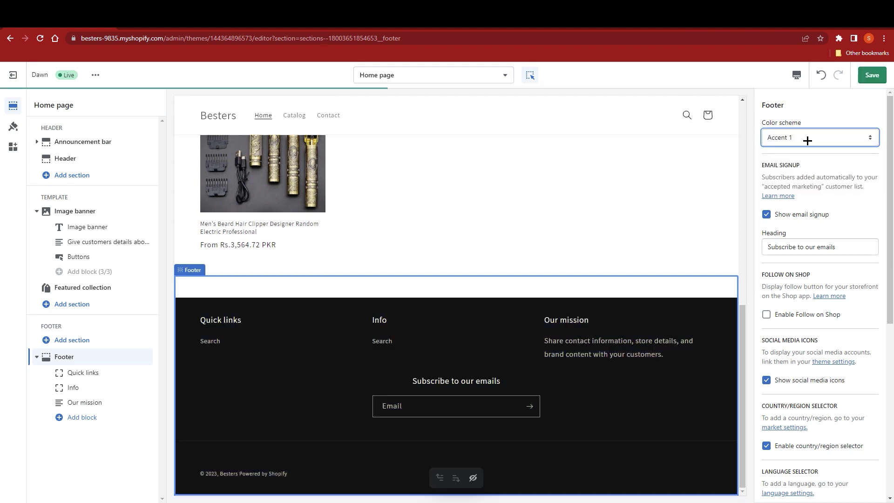
{"action": "left_click", "coordinate": [811, 139]}
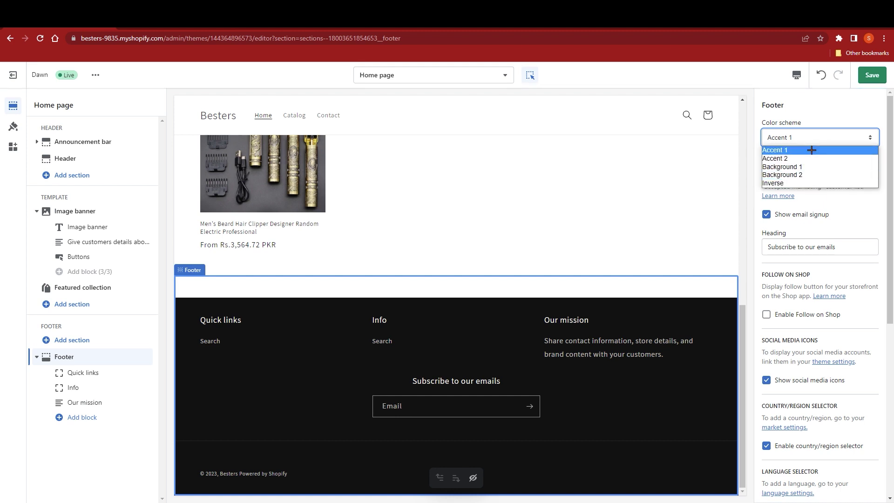
{"action": "left_click", "coordinate": [804, 175]}
{"action": "left_click", "coordinate": [809, 138]}
{"action": "left_click", "coordinate": [803, 175]}
{"action": "key", "text": "Down"}
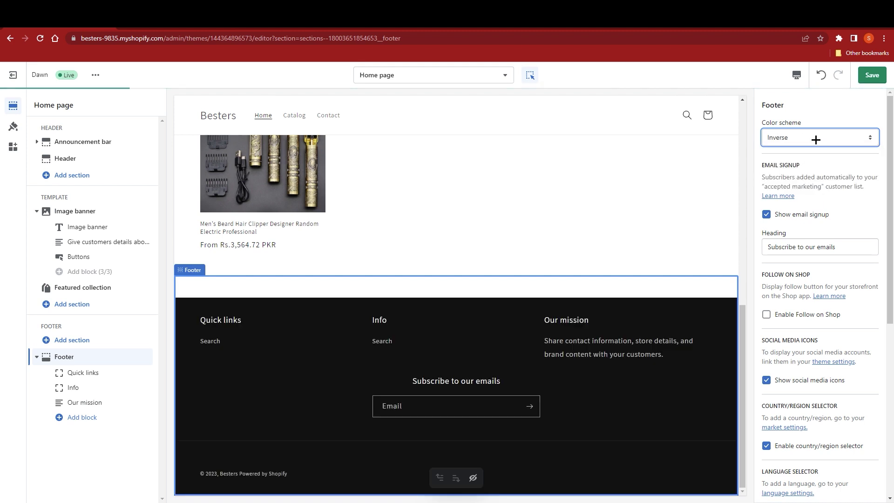
{"action": "left_click", "coordinate": [814, 138]}
{"action": "left_click", "coordinate": [810, 175]}
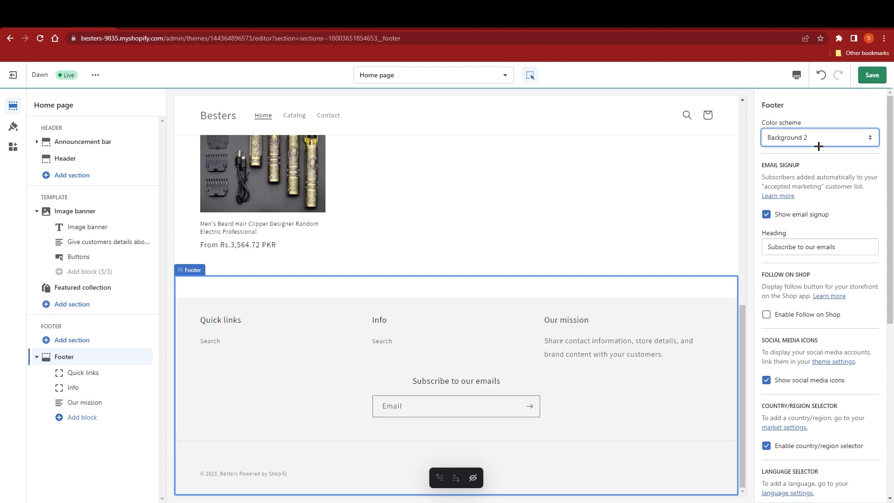
{"action": "left_click", "coordinate": [819, 139]}
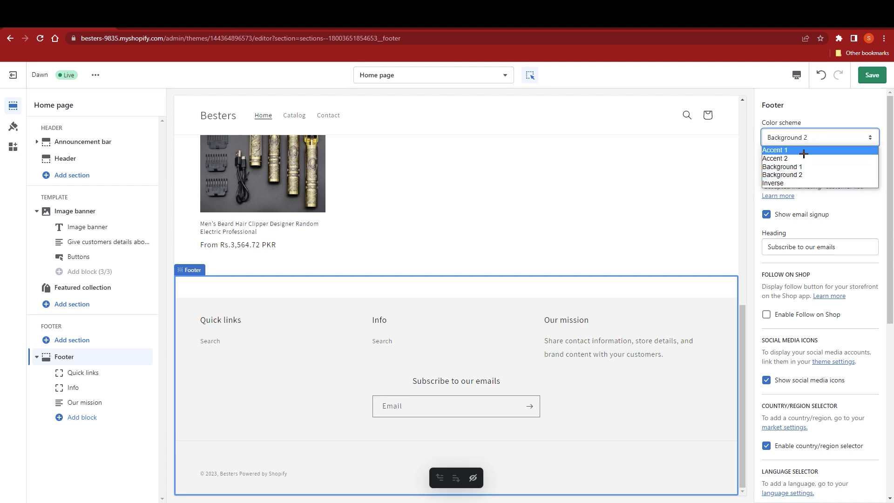
{"action": "left_click", "coordinate": [806, 151]}
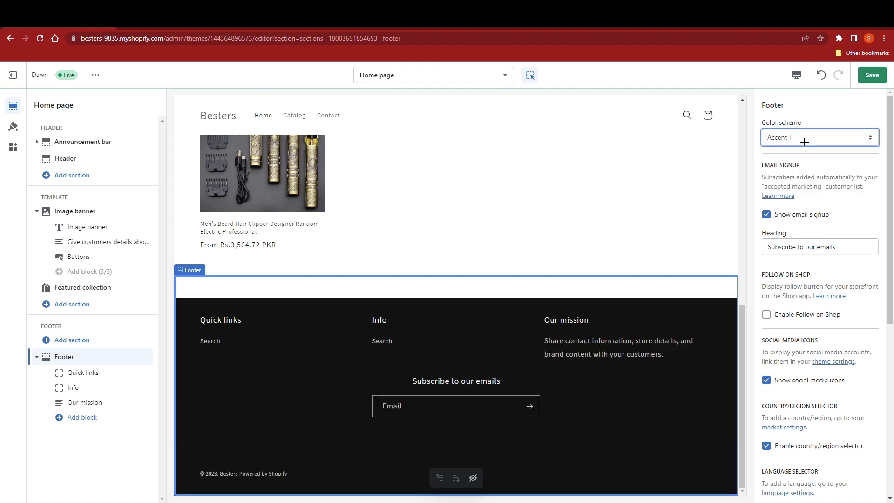
Step: Set the footer's color scheme to Background 2
{"action": "left_click", "coordinate": [800, 138]}
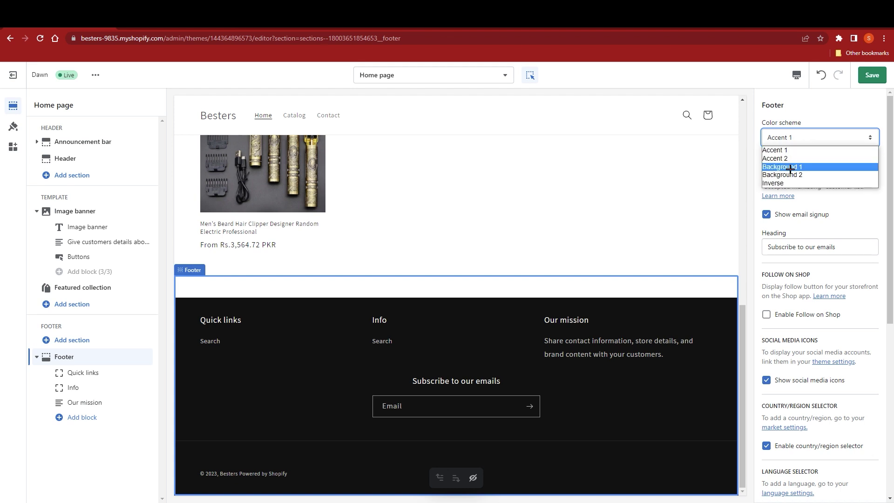
{"action": "left_click", "coordinate": [794, 167]}
{"action": "left_click", "coordinate": [799, 141]}
{"action": "left_click", "coordinate": [799, 175]}
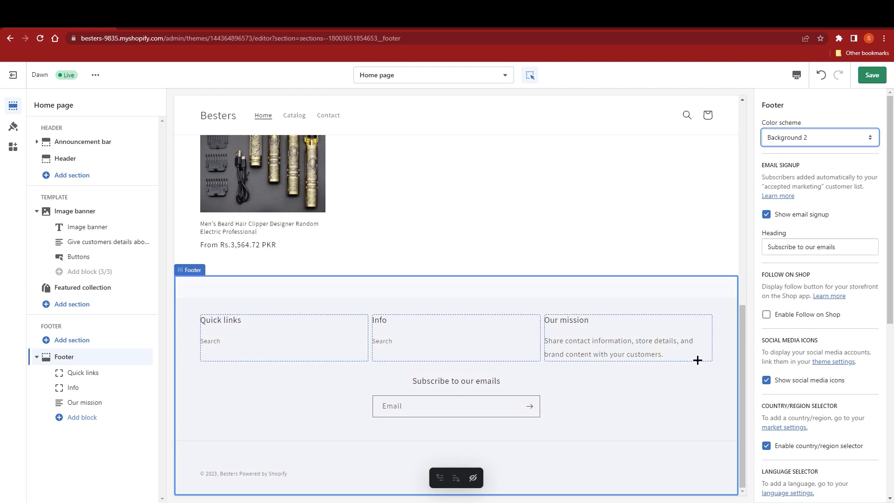
Step: Try enabling Follow on Shop in the footer settings
{"action": "left_click", "coordinate": [840, 246]}
{"action": "left_click_drag", "start_coordinate": [840, 246], "coordinate": [803, 246]}
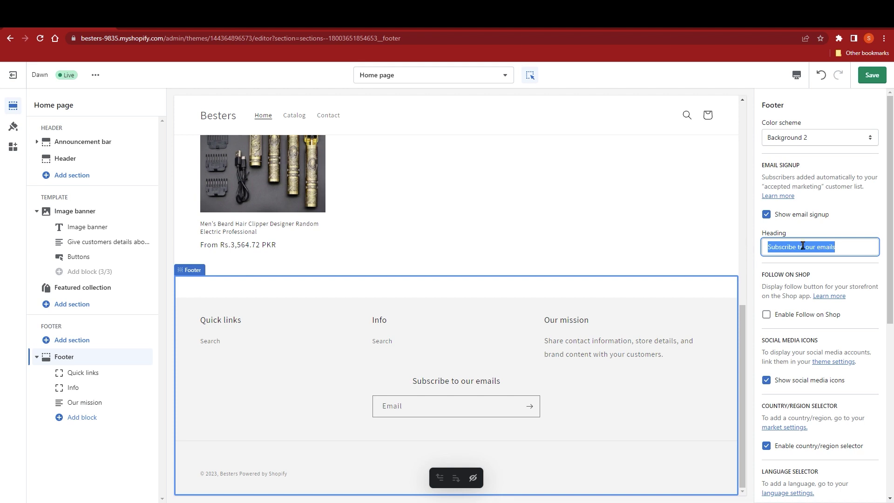
{"action": "left_click", "coordinate": [853, 247]}
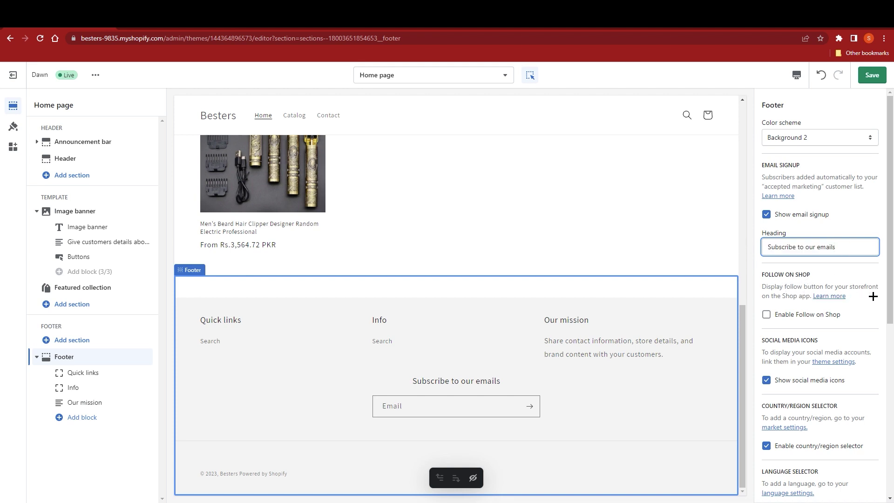
{"action": "left_click", "coordinate": [781, 319]}
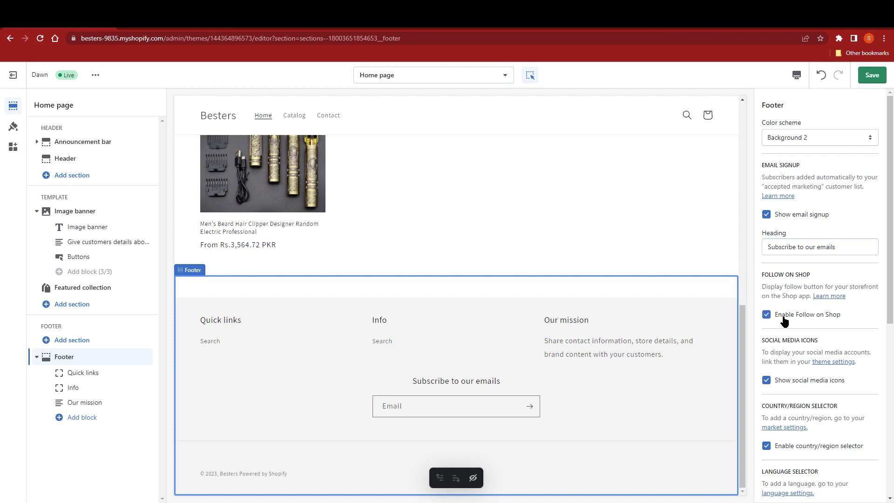
{"action": "left_click", "coordinate": [784, 322]}
Step: Switch the footer's payment icons off and back on, and look through the remaining footer settings
{"action": "left_click_drag", "start_coordinate": [889, 278], "coordinate": [889, 439]}
{"action": "left_click", "coordinate": [787, 265]}
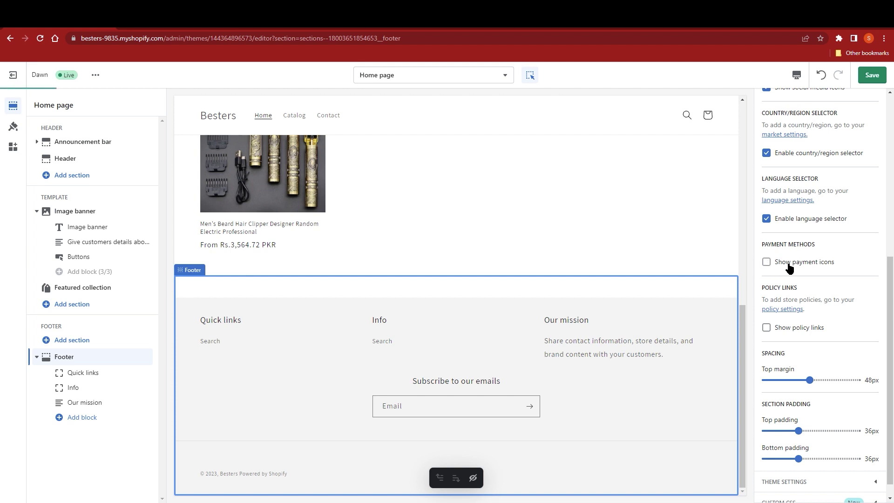
{"action": "left_click", "coordinate": [786, 267]}
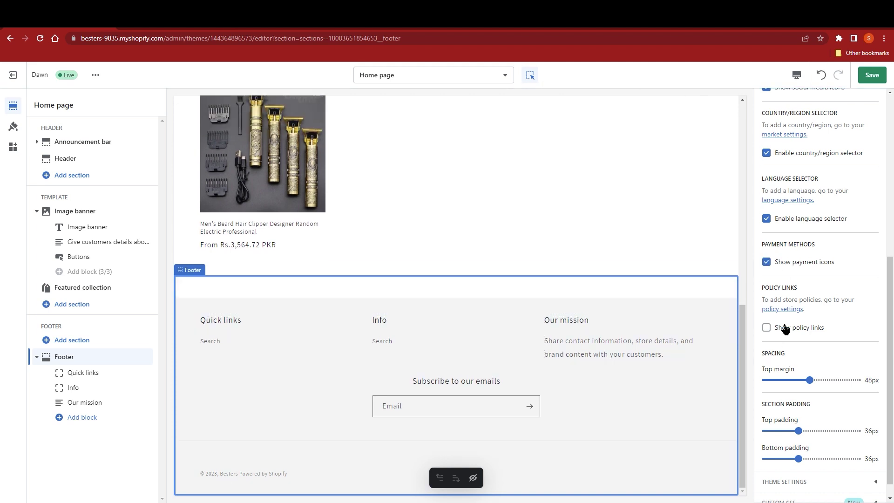
{"action": "scroll", "coordinate": [808, 324], "scroll_direction": "down", "scroll_amount": 1}
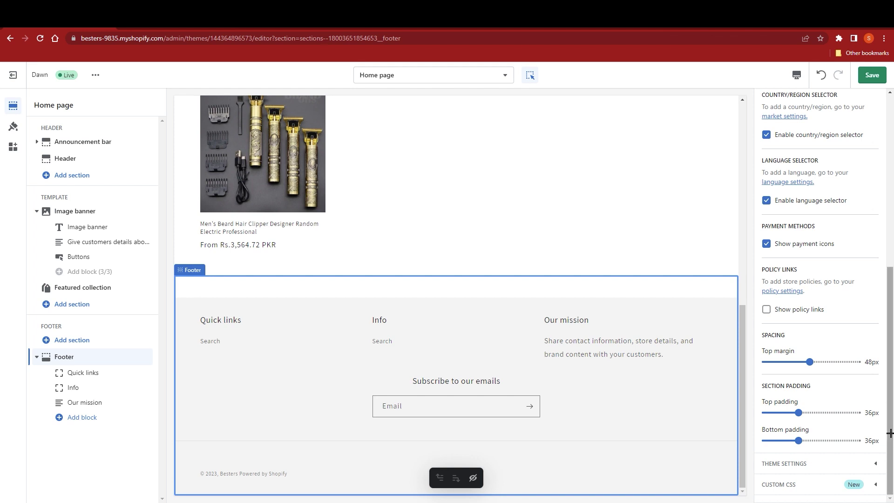
{"action": "scroll", "coordinate": [890, 433], "scroll_direction": "up", "scroll_amount": 5}
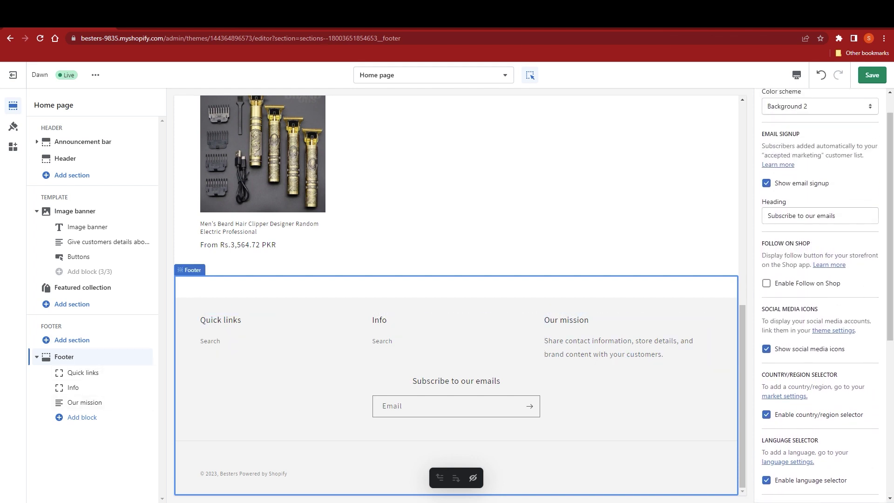
Step: Change the heading of the footer's Quick links menu block to "Your Store Name"
{"action": "left_click", "coordinate": [216, 321]}
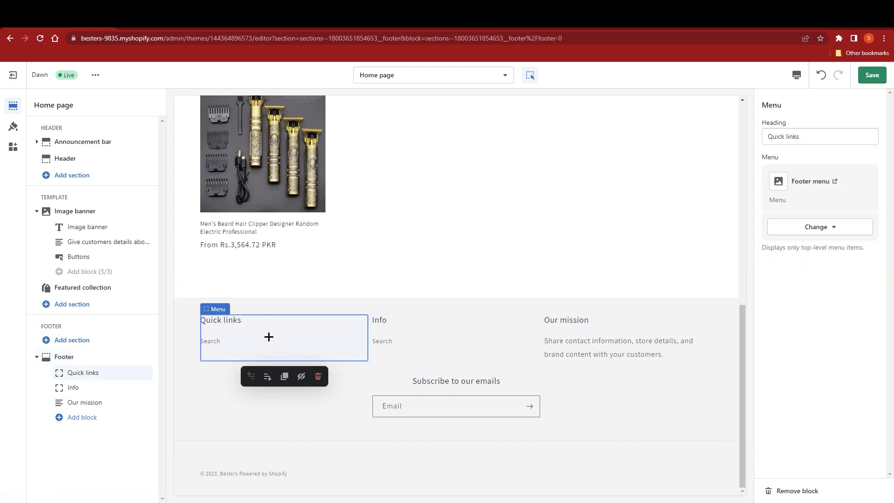
{"action": "left_click", "coordinate": [805, 137]}
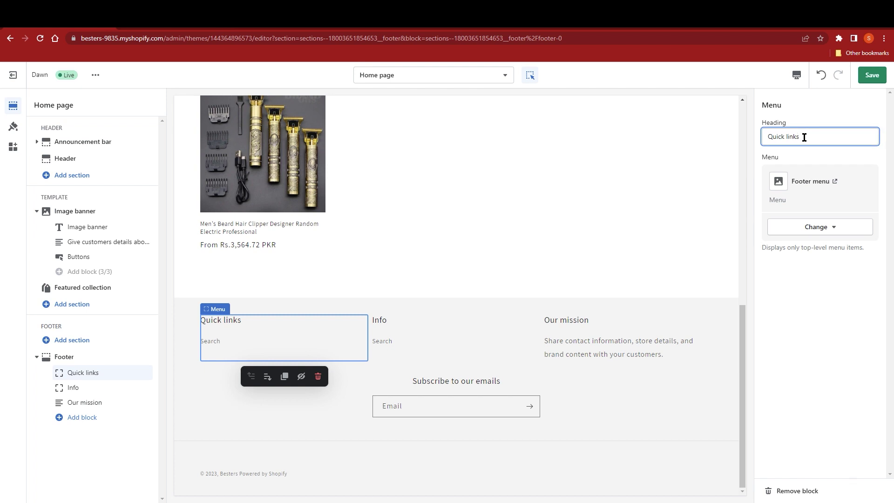
{"action": "triple_click", "coordinate": [804, 138]}
{"action": "type", "text": "Your Store"}
{"action": "type", "text": "Name"}
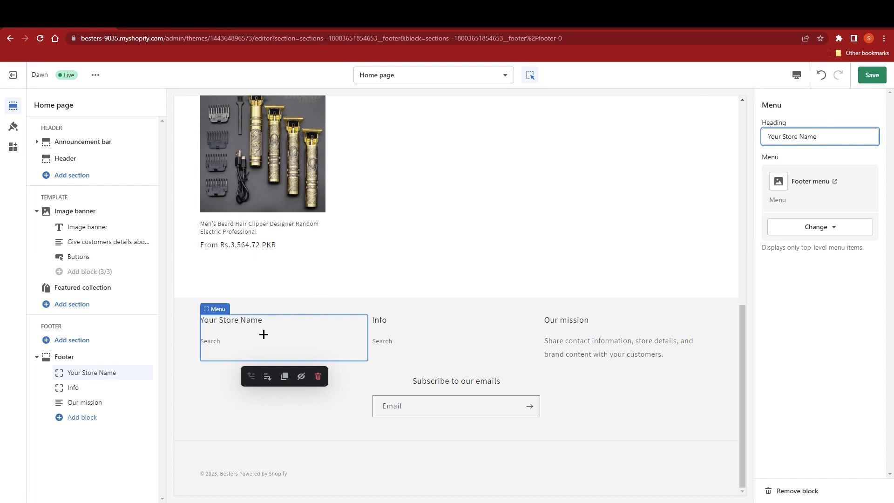
Step: Look at the menu change options of the "Your Store Name" block and the block types available for the footer
{"action": "left_click", "coordinate": [212, 342]}
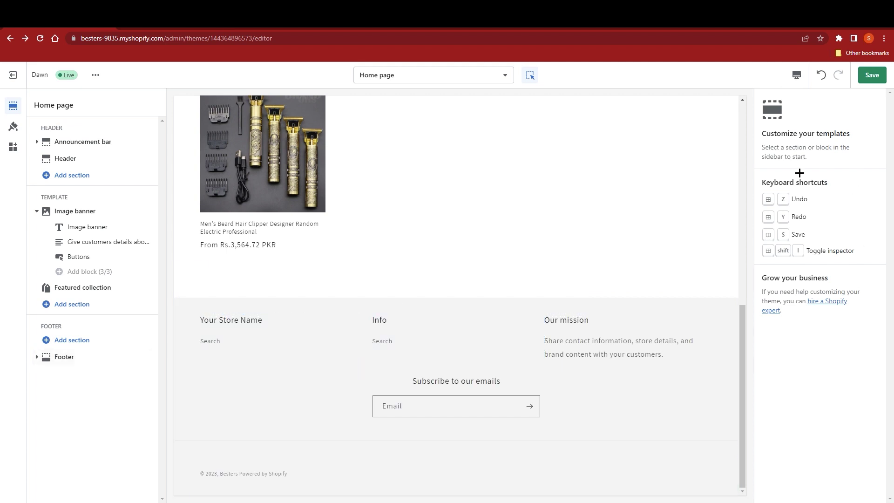
{"action": "left_click", "coordinate": [247, 333]}
{"action": "left_click", "coordinate": [832, 226]}
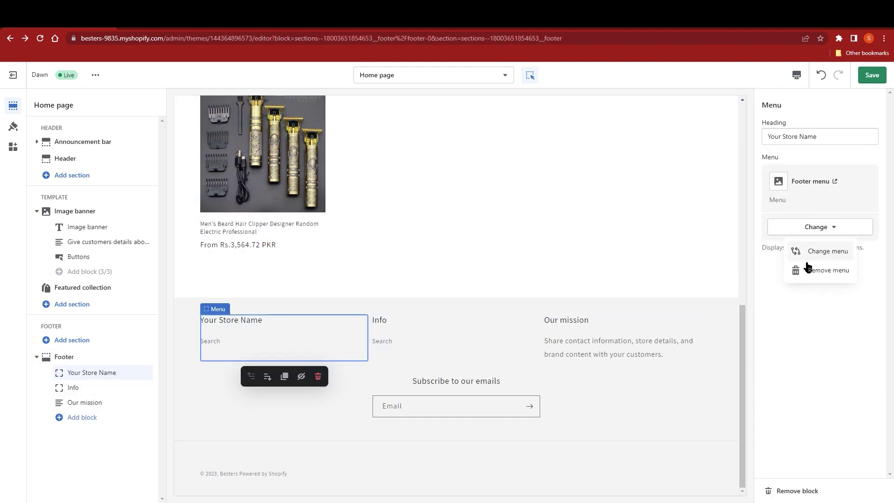
{"action": "left_click", "coordinate": [786, 345]}
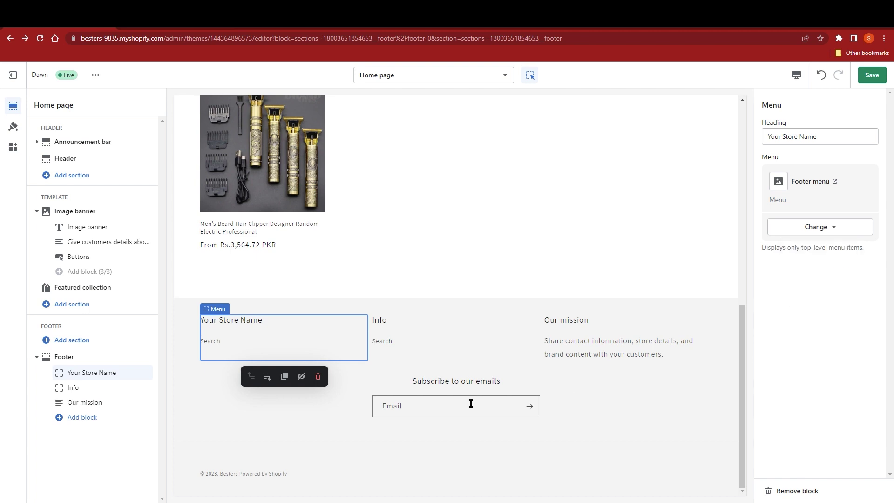
{"action": "left_click", "coordinate": [97, 420]}
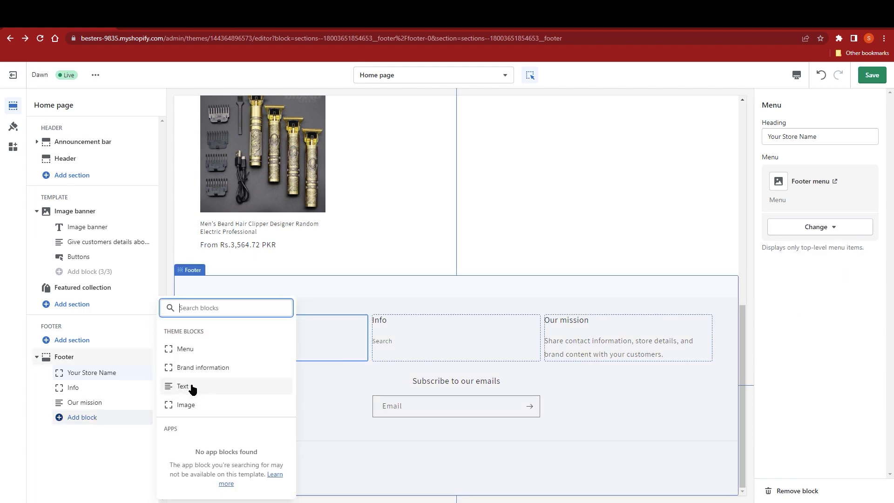
{"action": "left_click", "coordinate": [294, 341]}
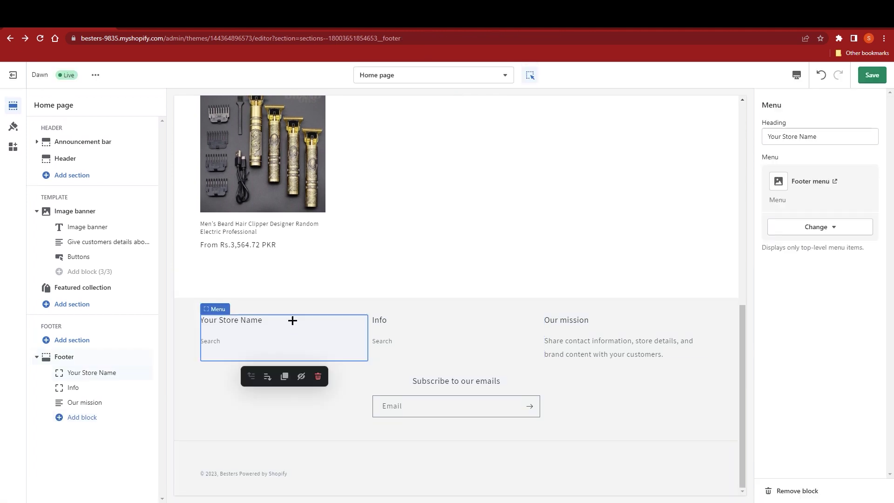
Step: Replace the footer's "Your Store Name" menu block with a new Text block
{"action": "left_click", "coordinate": [318, 376]}
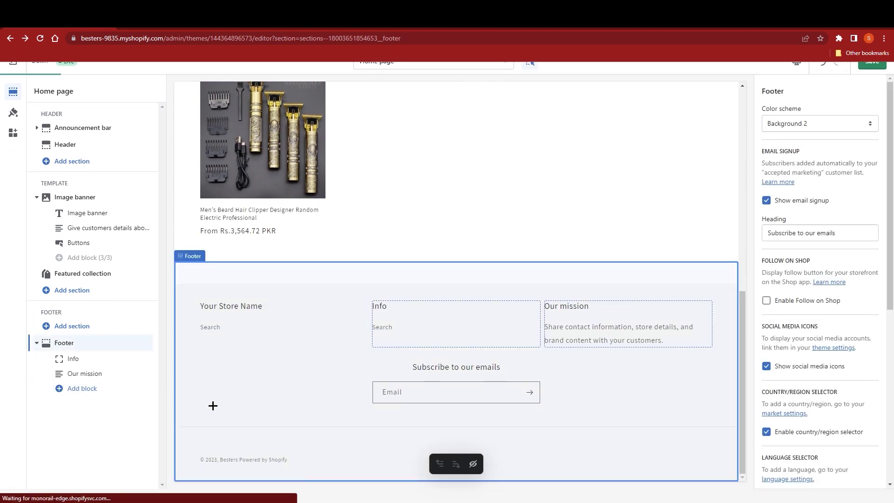
{"action": "left_click", "coordinate": [83, 389]}
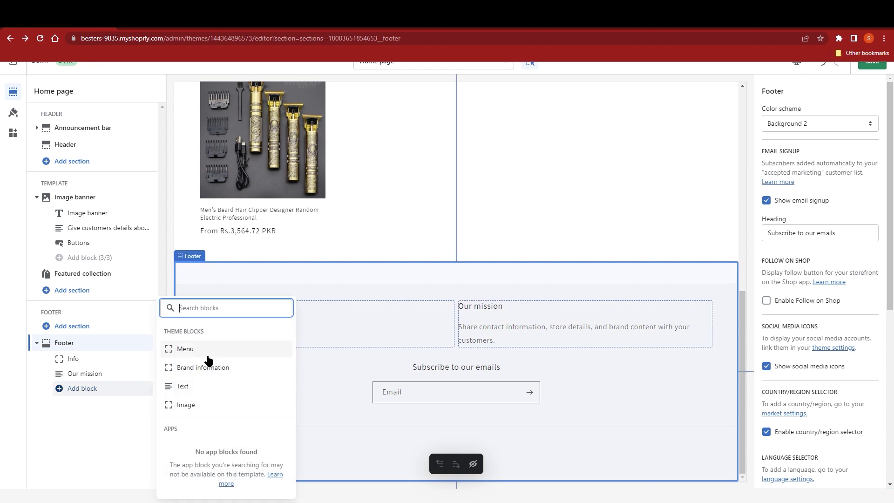
{"action": "left_click", "coordinate": [200, 330]}
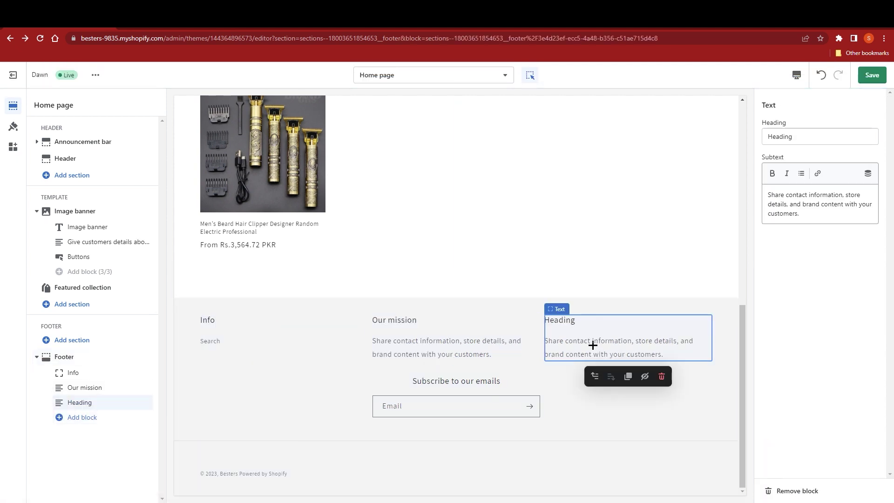
Step: Move the new text block to the first place in the footer and look over the Info, Our mission and email signup areas
{"action": "left_click", "coordinate": [596, 380]}
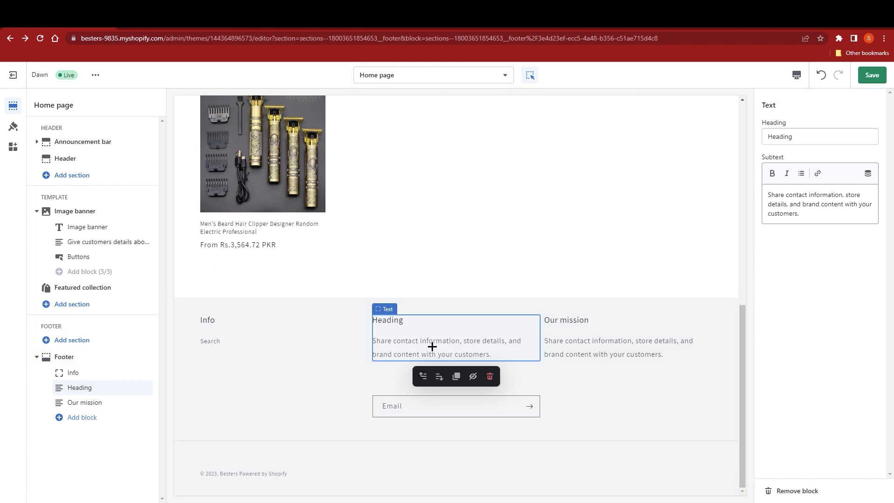
{"action": "left_click", "coordinate": [423, 375]}
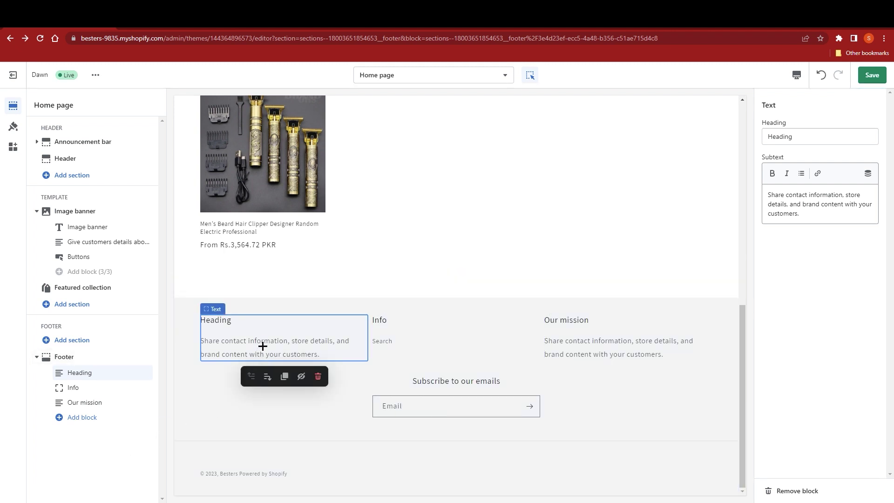
{"action": "left_click", "coordinate": [376, 336]}
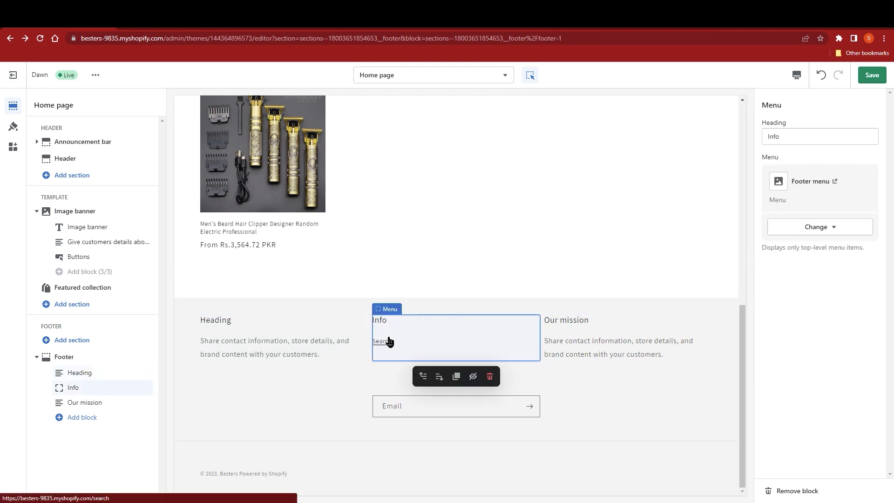
{"action": "left_click", "coordinate": [597, 345]}
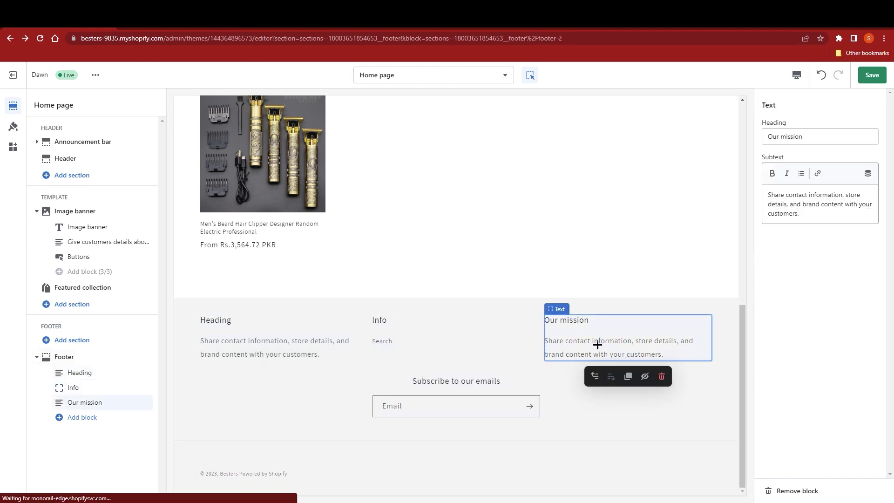
{"action": "left_click", "coordinate": [487, 401]}
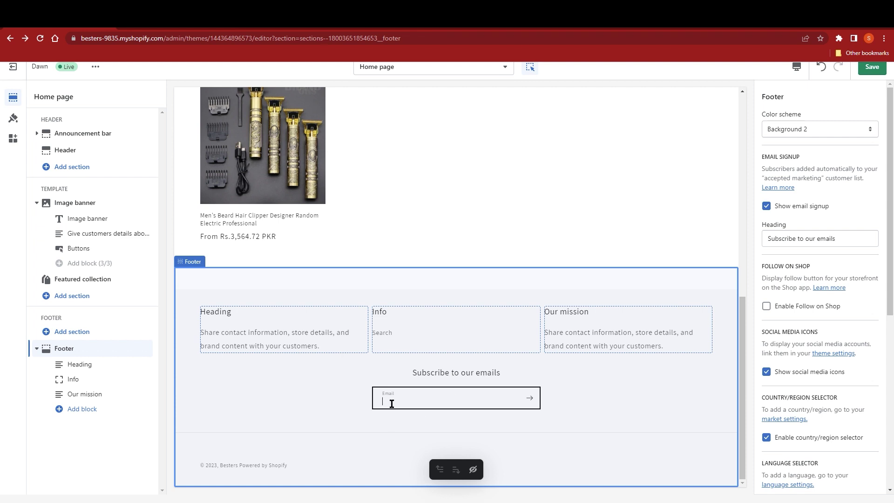
Step: Change the heading of the footer's first text block to "Your Store Name"
{"action": "left_click", "coordinate": [231, 326]}
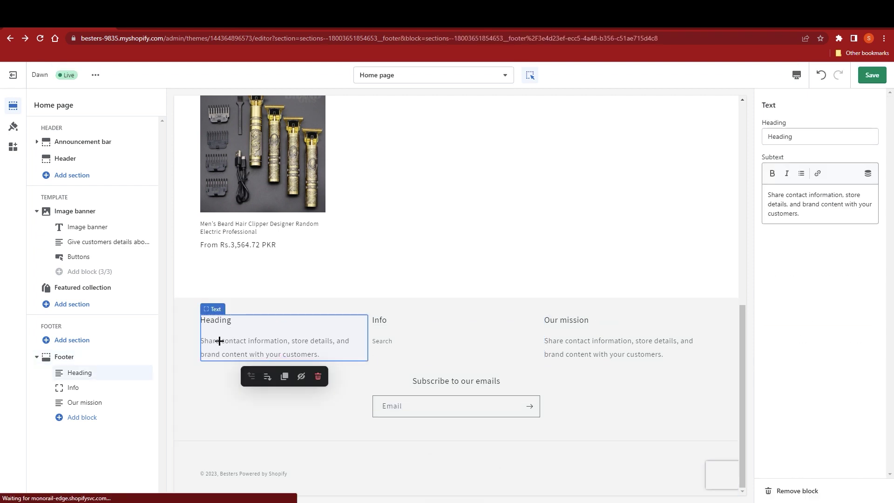
{"action": "left_click", "coordinate": [809, 139]}
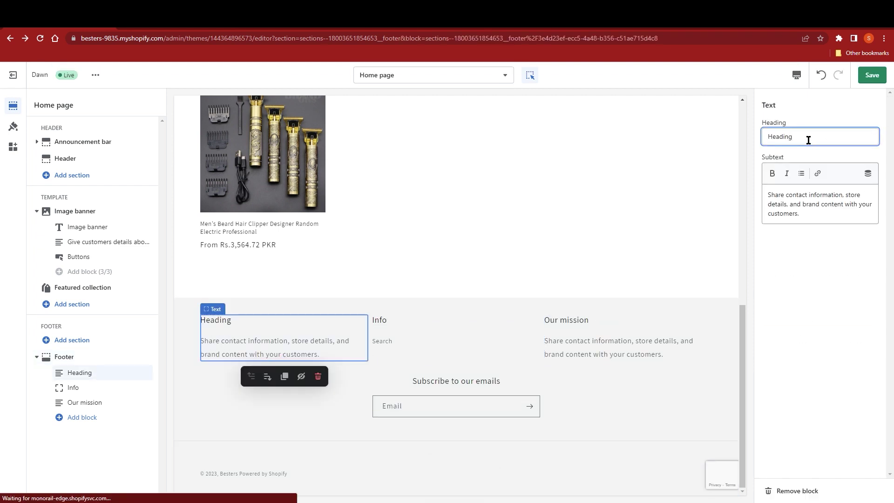
{"action": "type", "text": "aYo"}
{"action": "key", "text": "ctrl+a"}
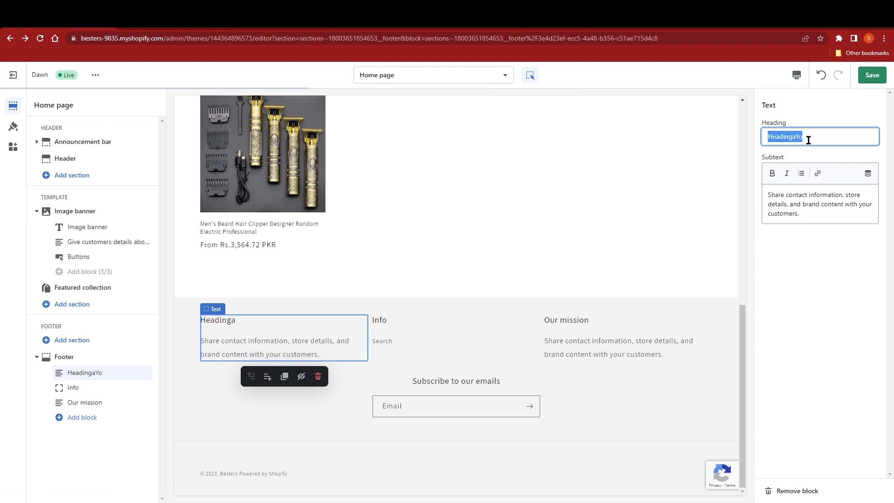
{"action": "type", "text": "Your Store"}
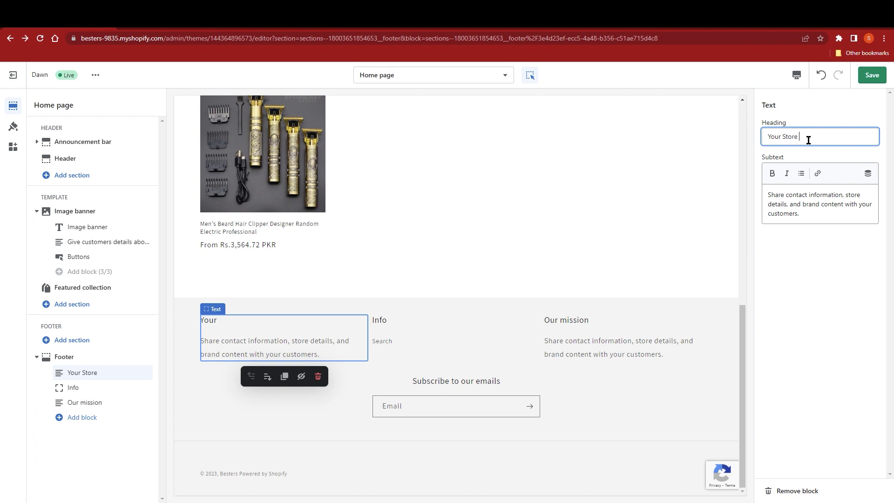
{"action": "type", "text": " Name"}
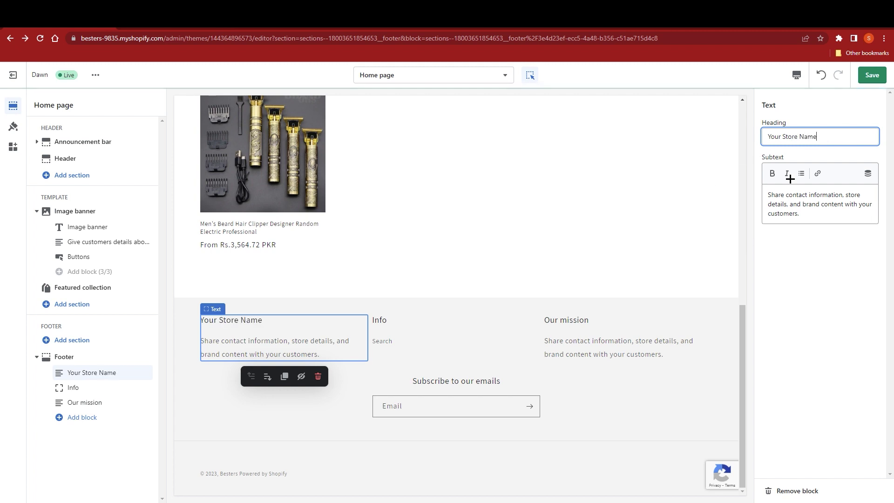
Step: Replace the subtext of the "Your Store Name" block with "related to your brand info wil be added over here"
{"action": "left_click_drag", "start_coordinate": [798, 213], "coordinate": [757, 187]}
{"action": "key", "text": "BackSpace"}
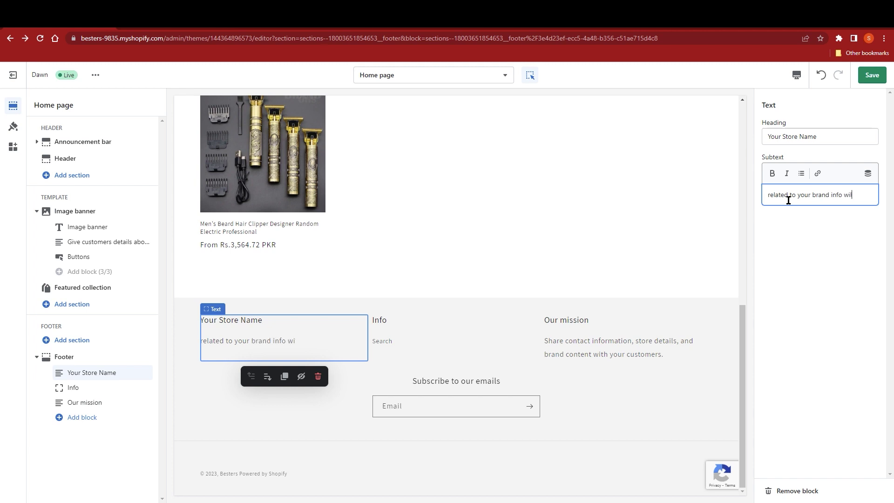
{"action": "type", "text": "ded over here"}
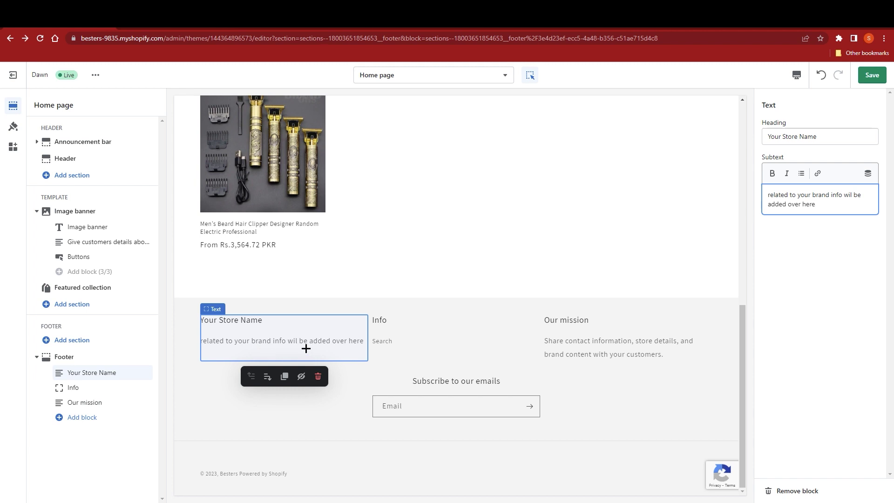
Step: Change the heading of the footer's Info block to "Menu"
{"action": "left_click", "coordinate": [439, 343]}
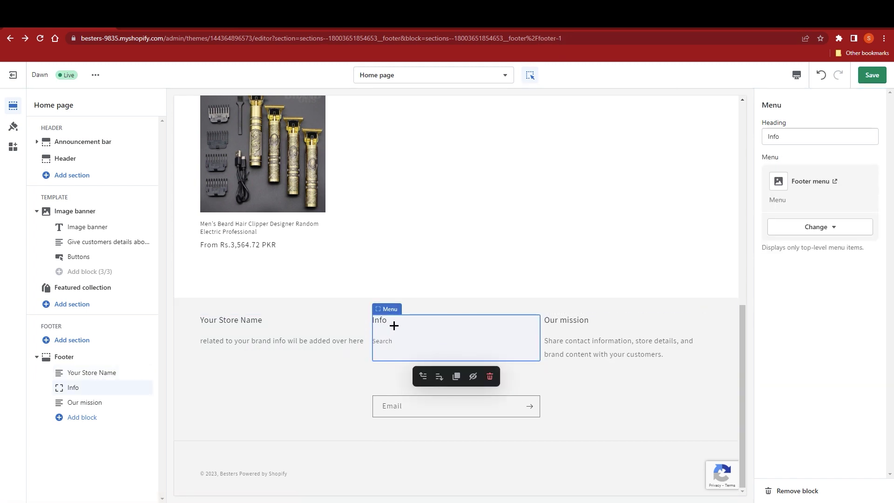
{"action": "double_click", "coordinate": [789, 137]}
{"action": "type", "text": "ME"}
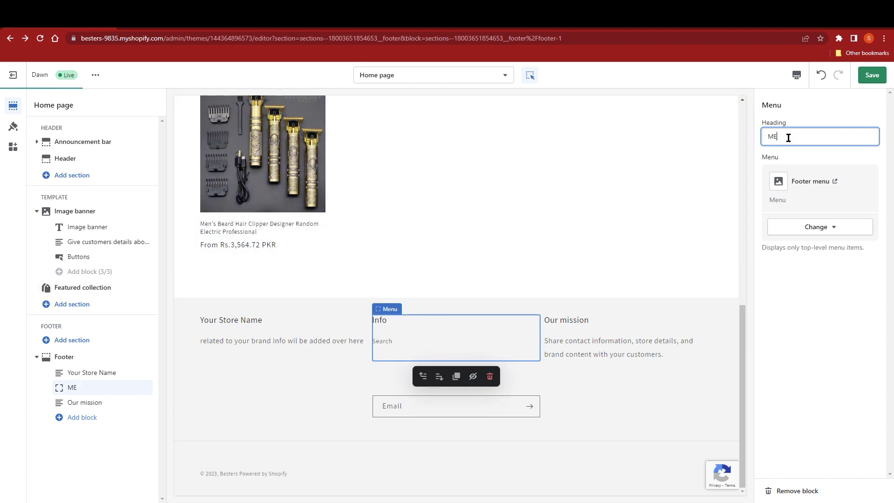
{"action": "key", "text": "BackSpace"}
{"action": "type", "text": "enu"}
Step: Assign the Main menu to the footer's "Menu" block and return to the footer in the preview
{"action": "left_click", "coordinate": [816, 230]}
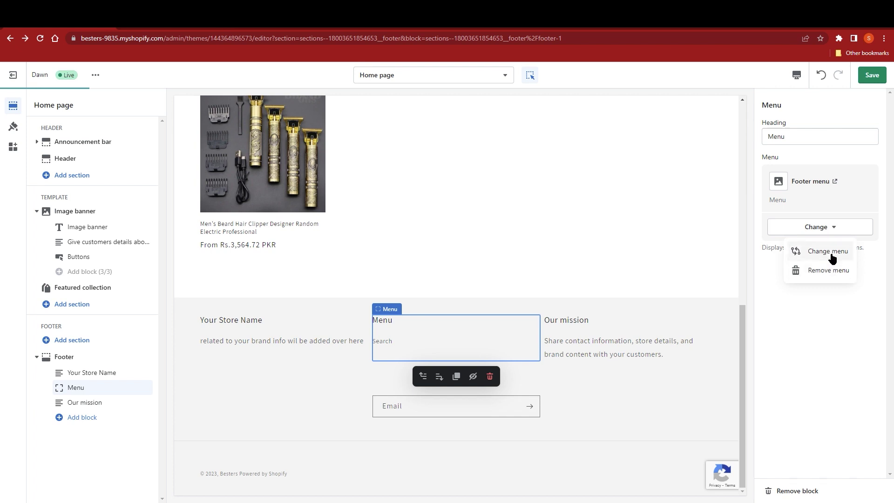
{"action": "left_click", "coordinate": [798, 250]}
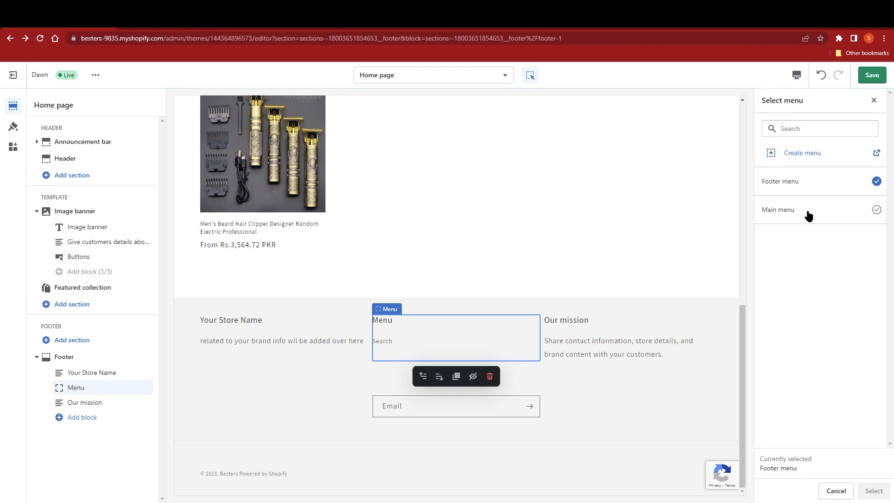
{"action": "left_click", "coordinate": [856, 213]}
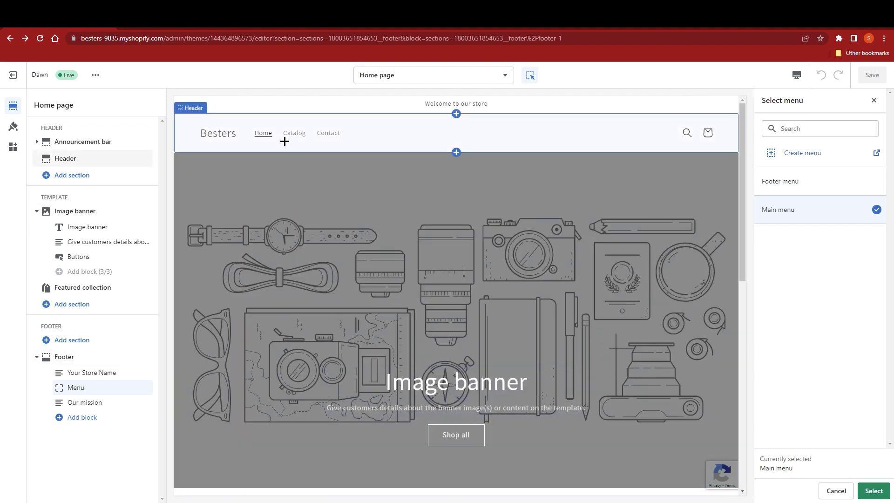
{"action": "left_click_drag", "start_coordinate": [743, 217], "coordinate": [741, 392]}
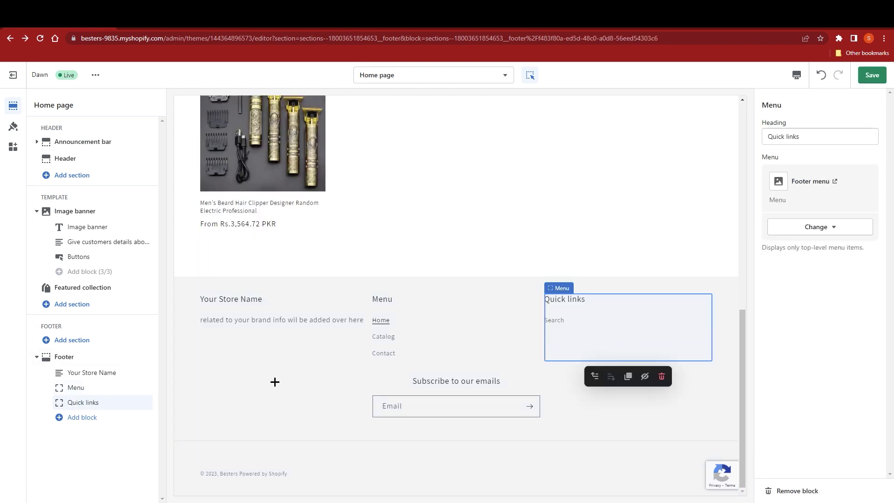
Step: Remove the Quick links menu block from the footer and add a fresh Menu block in its place
{"action": "left_click", "coordinate": [666, 383]}
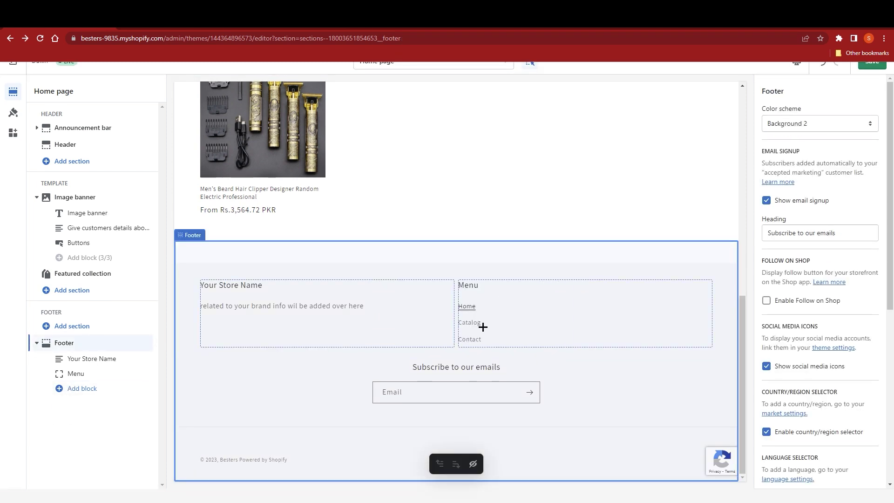
{"action": "left_click", "coordinate": [88, 395]}
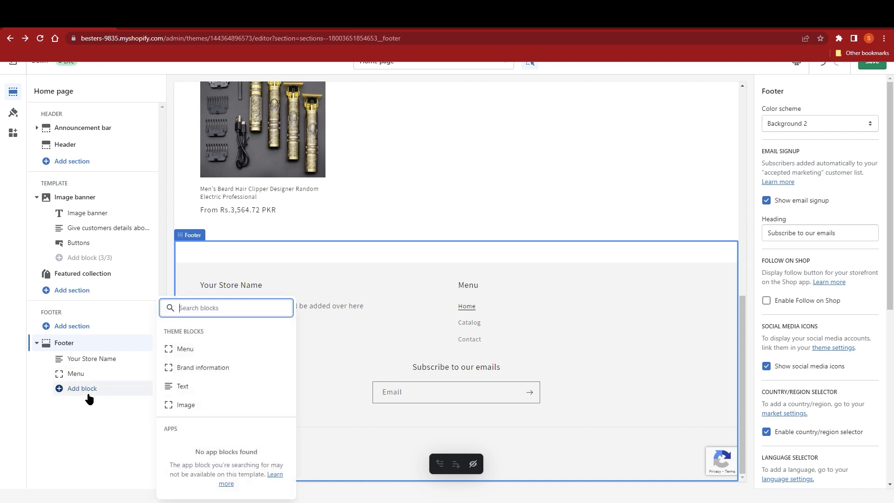
{"action": "left_click", "coordinate": [198, 350]}
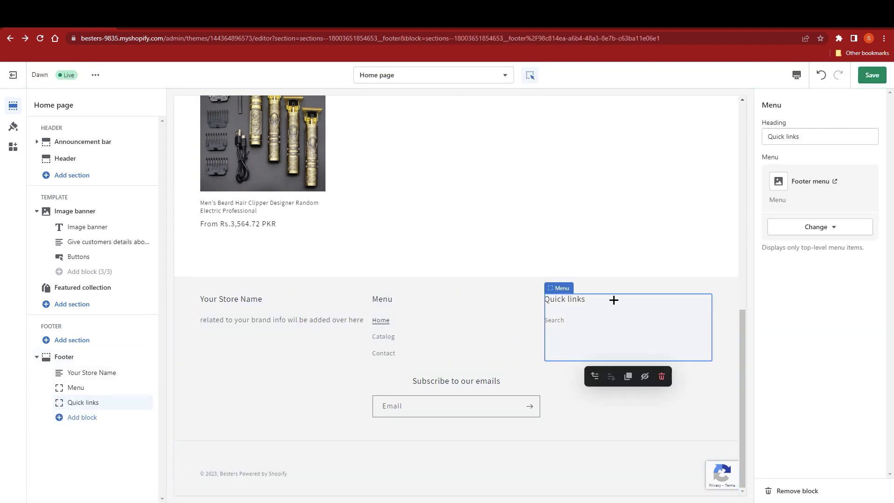
Step: Change the heading of the footer's Quick links block to "Helpful" and open the selection of menus for it
{"action": "left_click", "coordinate": [826, 136]}
{"action": "key", "text": "ctrl+a"}
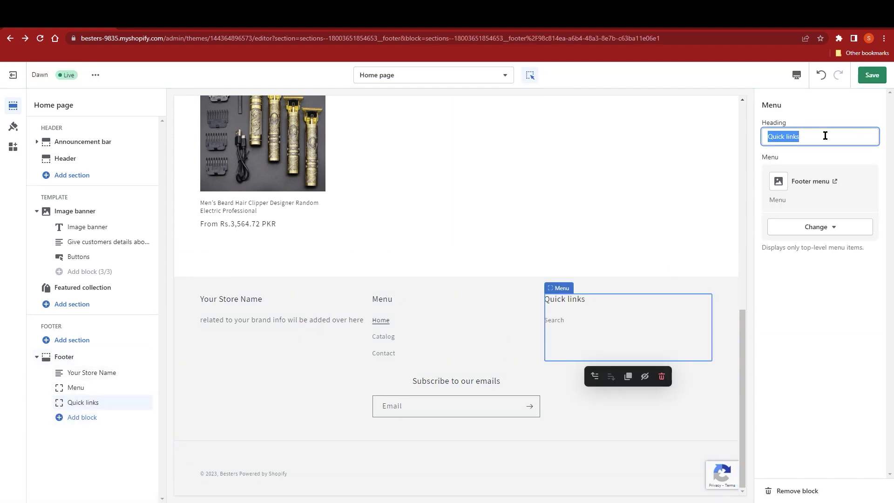
{"action": "type", "text": "HI"}
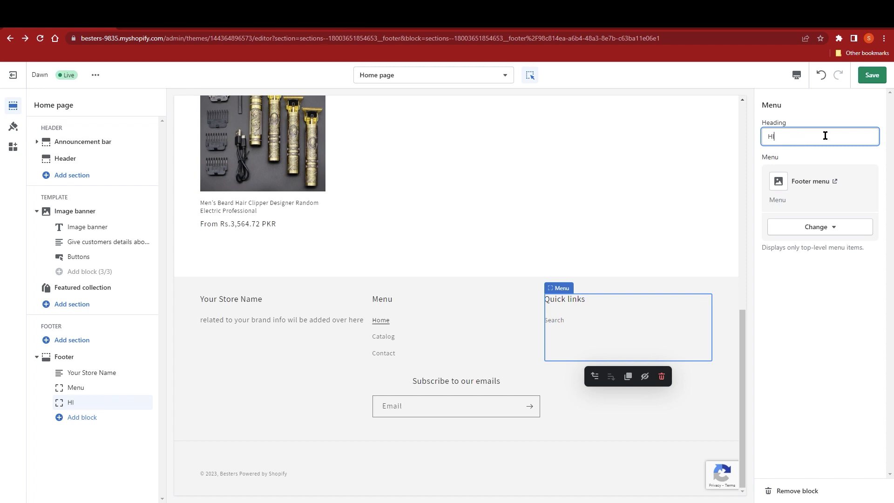
{"action": "type", "text": "lpful"}
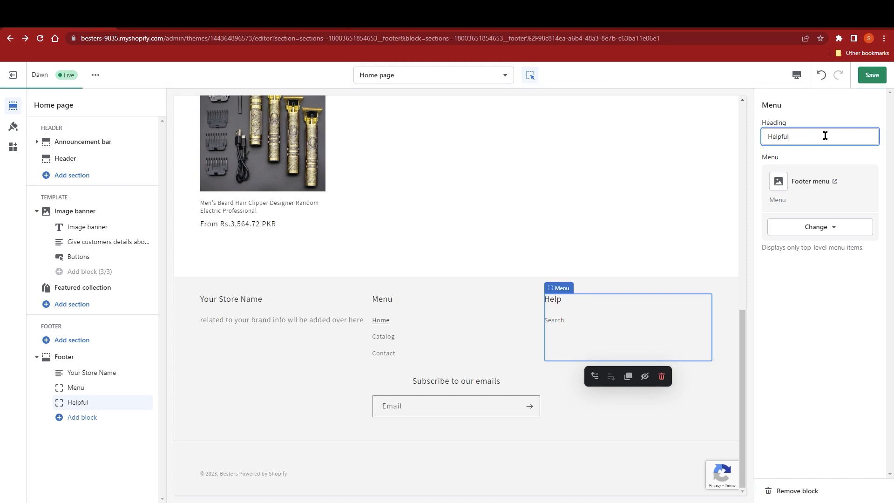
{"action": "left_click", "coordinate": [811, 228]}
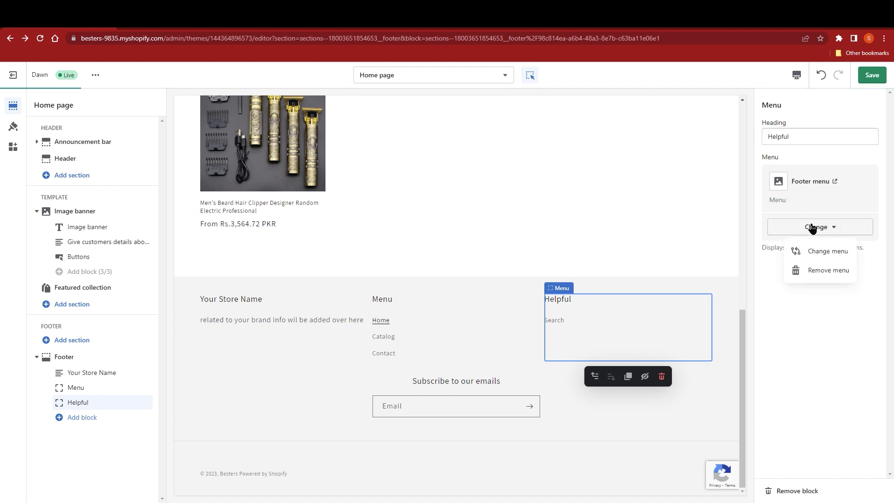
{"action": "left_click", "coordinate": [826, 254]}
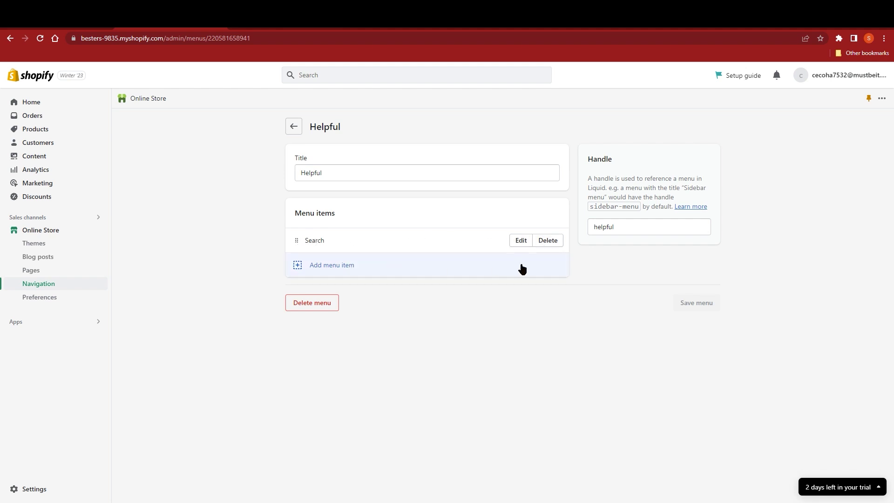
Step: Add a "News" item linked to the News blog to the Helpful menu and save the menu
{"action": "left_click", "coordinate": [322, 267]}
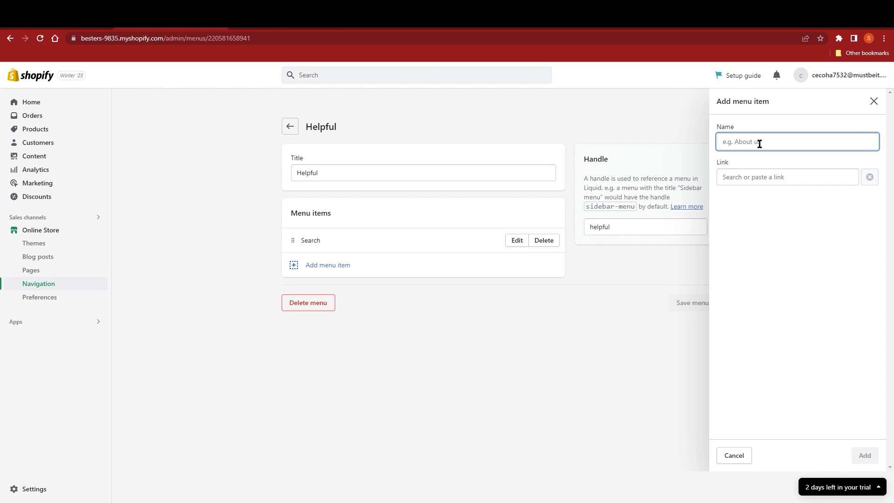
{"action": "left_click", "coordinate": [768, 177]}
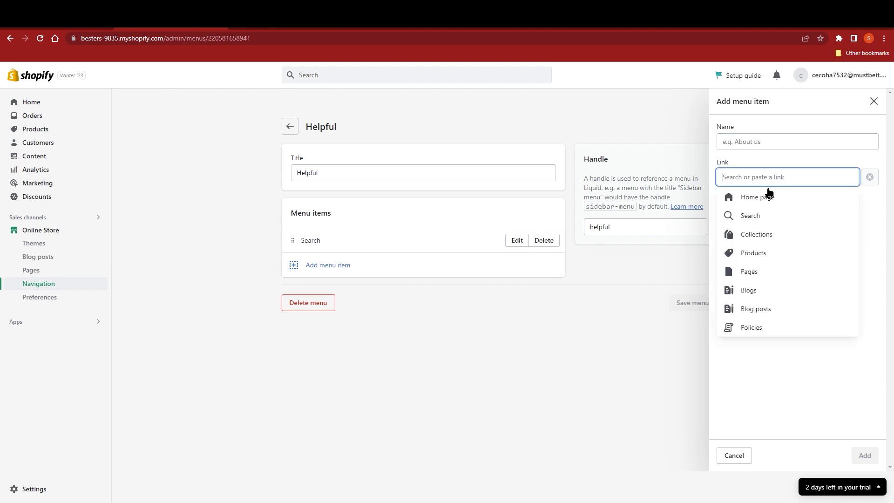
{"action": "left_click", "coordinate": [759, 290]}
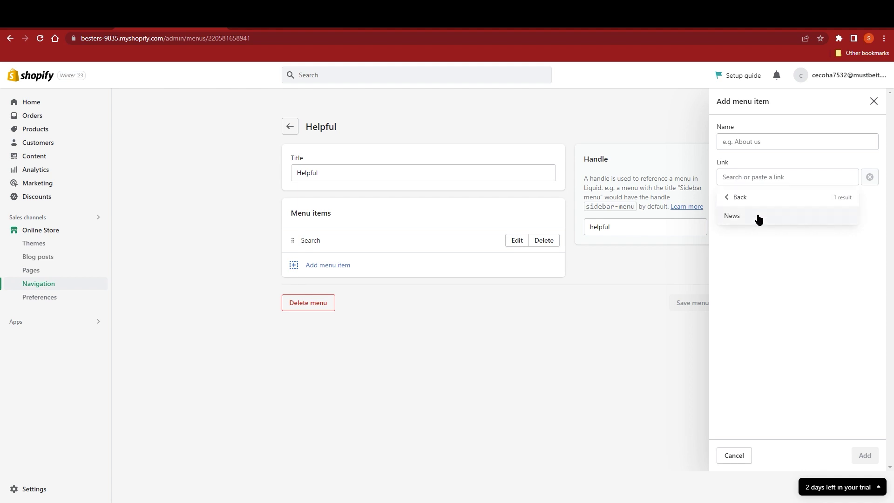
{"action": "left_click", "coordinate": [758, 217]}
{"action": "left_click", "coordinate": [762, 142]}
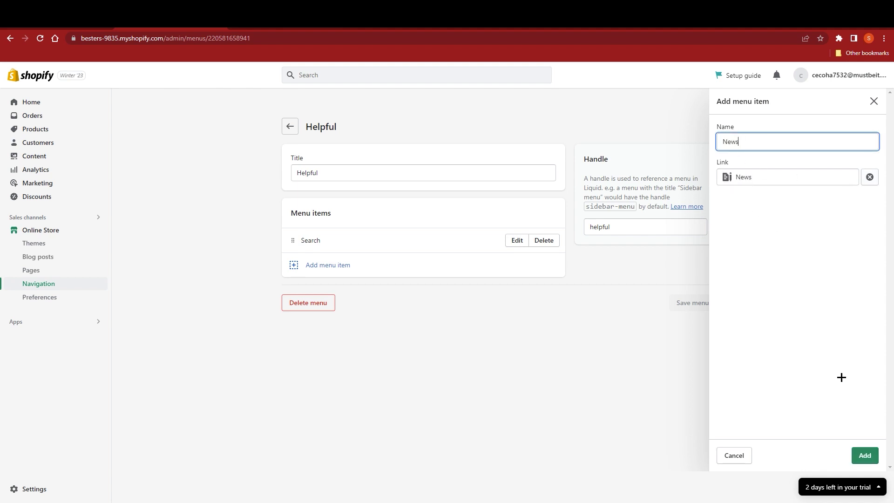
{"action": "left_click", "coordinate": [866, 457]}
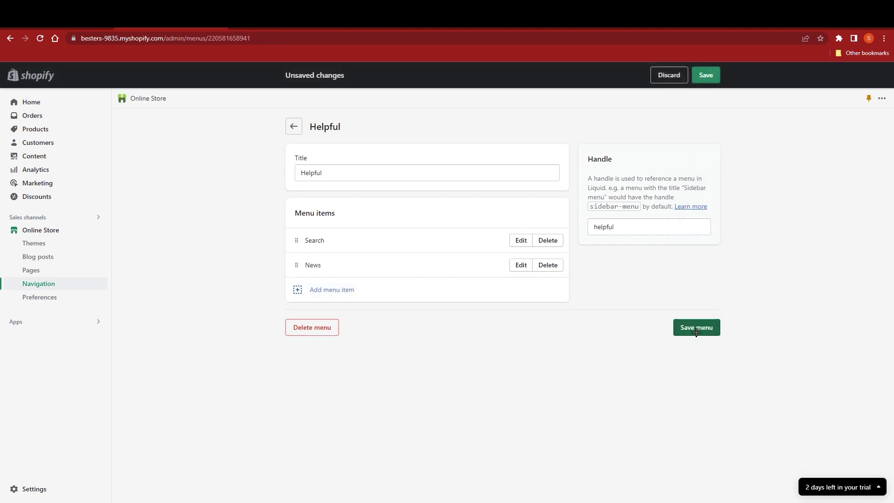
{"action": "left_click", "coordinate": [696, 329]}
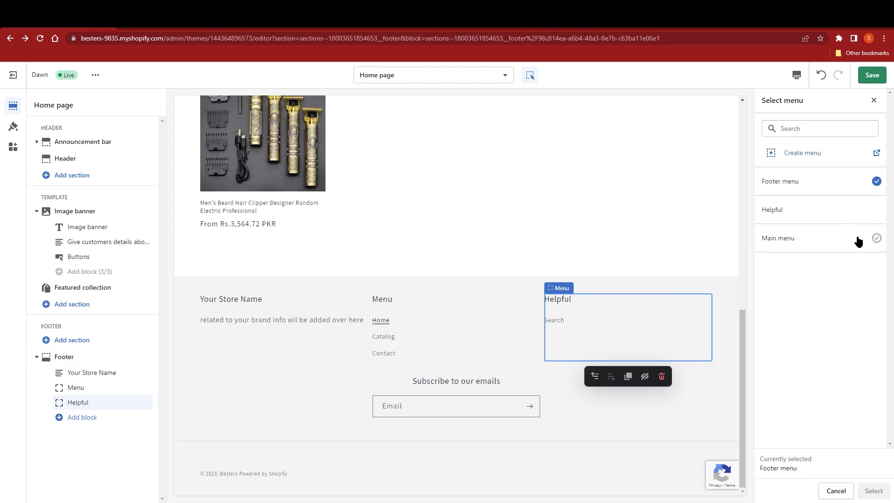
Step: Try to assign the Helpful menu to the footer's Helpful block
{"action": "left_click", "coordinate": [874, 237]}
{"action": "left_click", "coordinate": [876, 208]}
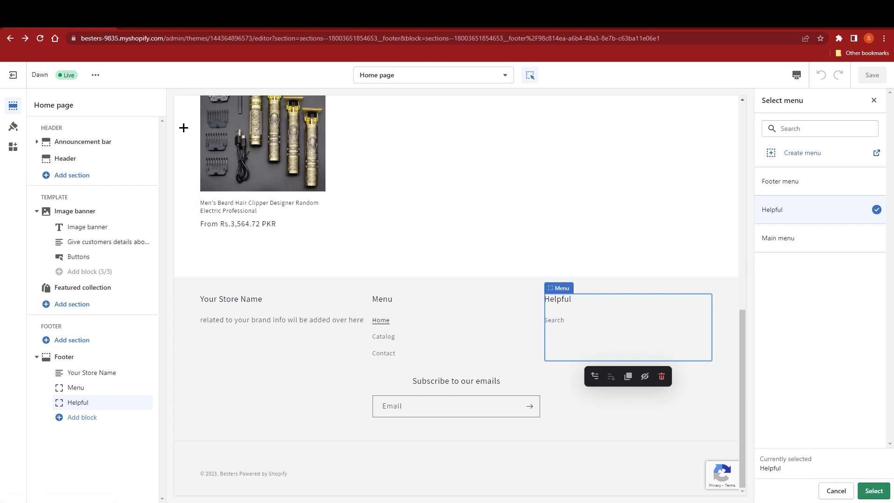
{"action": "left_click", "coordinate": [874, 238]}
{"action": "left_click", "coordinate": [877, 210]}
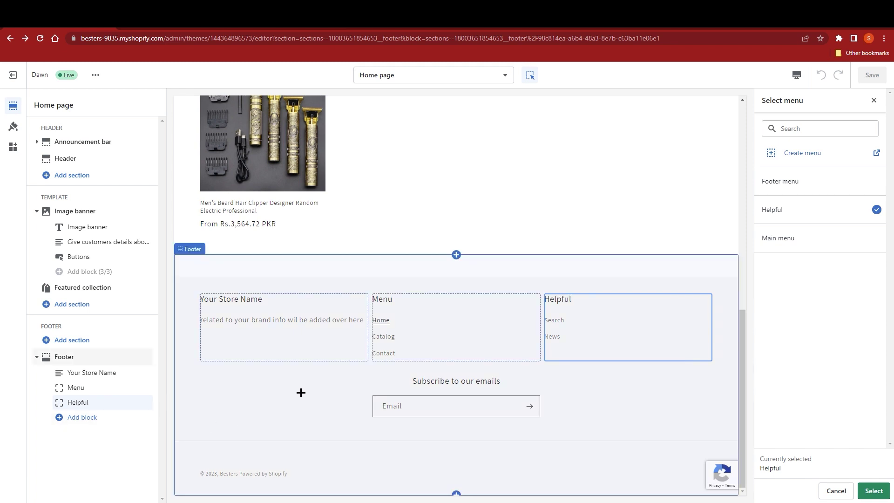
{"action": "mouse_move", "coordinate": [591, 349]}
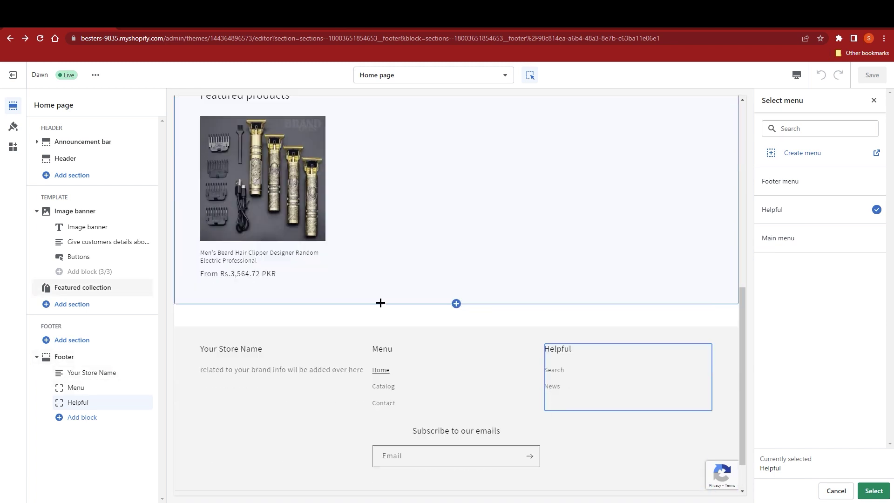
Step: Set the Footer section's top margin to 36px
{"action": "left_click", "coordinate": [65, 358]}
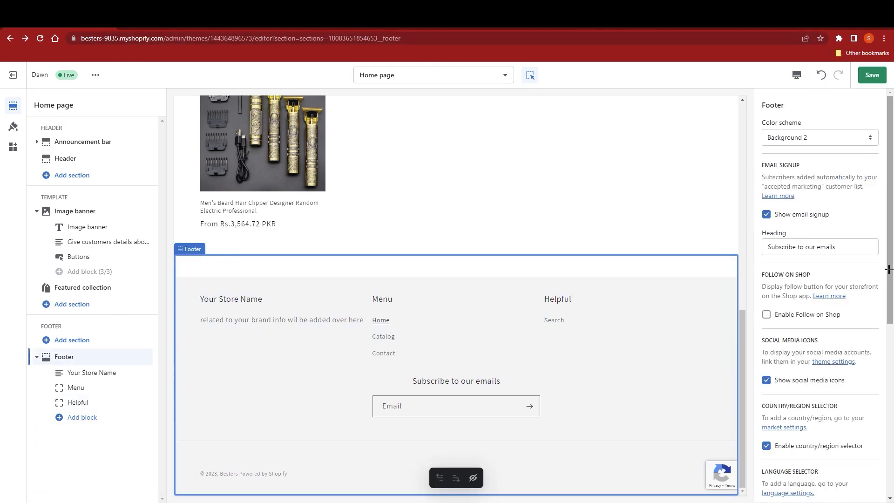
{"action": "left_click_drag", "start_coordinate": [889, 273], "coordinate": [891, 447]}
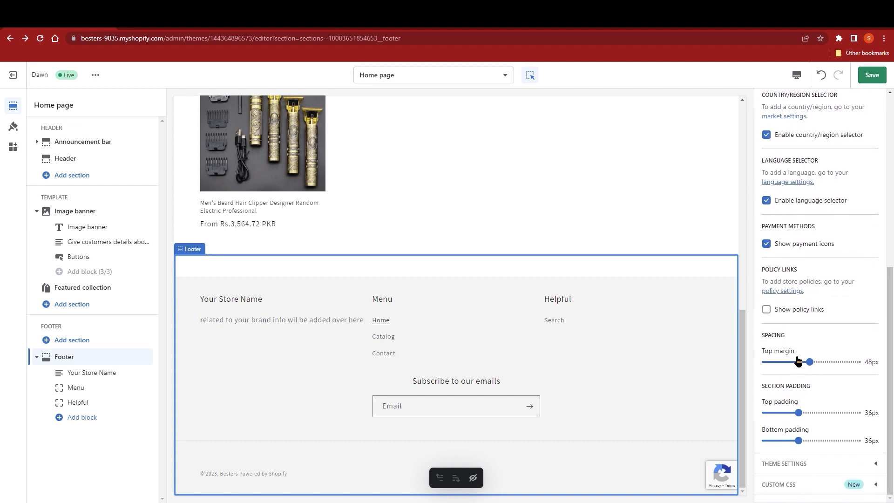
{"action": "left_click_drag", "start_coordinate": [809, 362], "coordinate": [798, 362]}
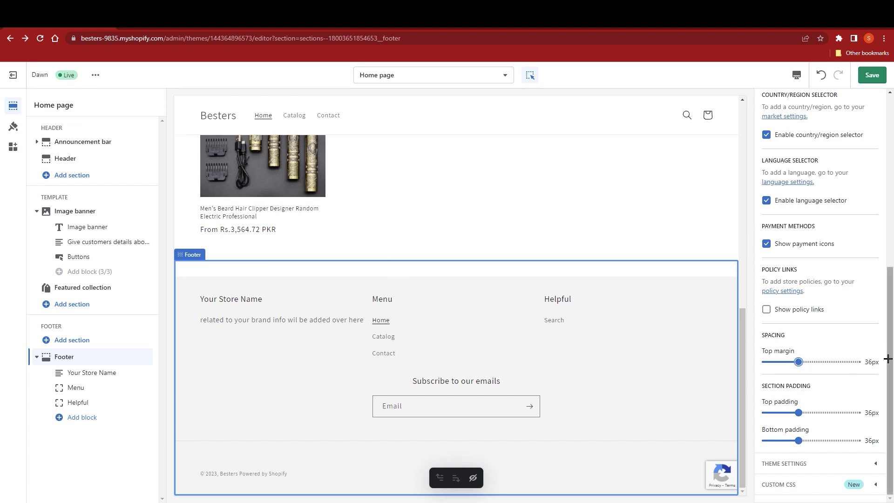
{"action": "left_click", "coordinate": [874, 464]}
{"action": "scroll", "coordinate": [854, 452], "scroll_direction": "down", "scroll_amount": 4}
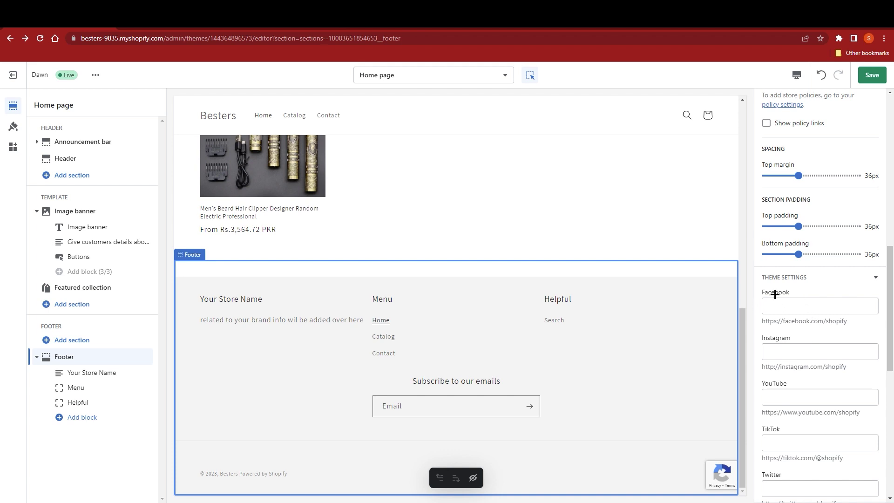
{"action": "scroll", "coordinate": [776, 291], "scroll_direction": "down", "scroll_amount": 2}
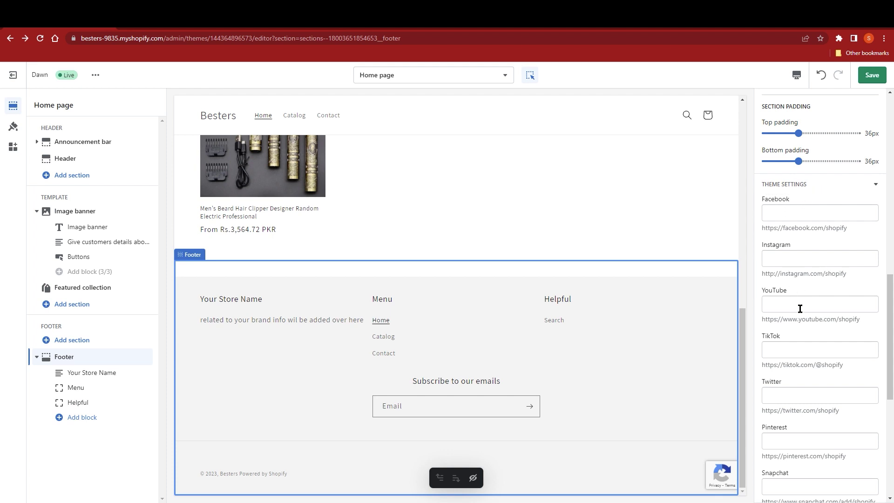
{"action": "left_click_drag", "start_coordinate": [763, 322], "coordinate": [869, 318]}
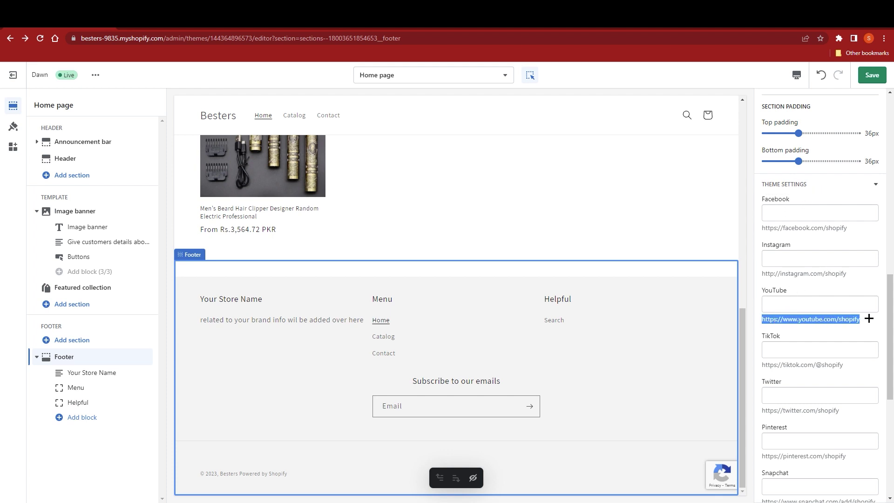
{"action": "right_click", "coordinate": [830, 321]}
{"action": "left_click", "coordinate": [838, 328]}
{"action": "left_click", "coordinate": [794, 305]}
{"action": "right_click", "coordinate": [777, 305]}
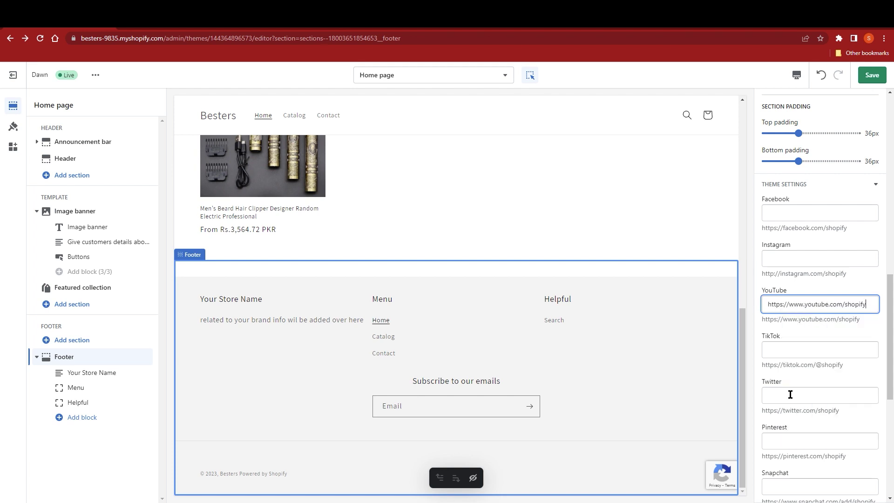
{"action": "left_click", "coordinate": [794, 390]}
Step: Check the remaining social link fields and save the footer changes to the theme
{"action": "scroll", "coordinate": [813, 317], "scroll_direction": "down", "scroll_amount": 3}
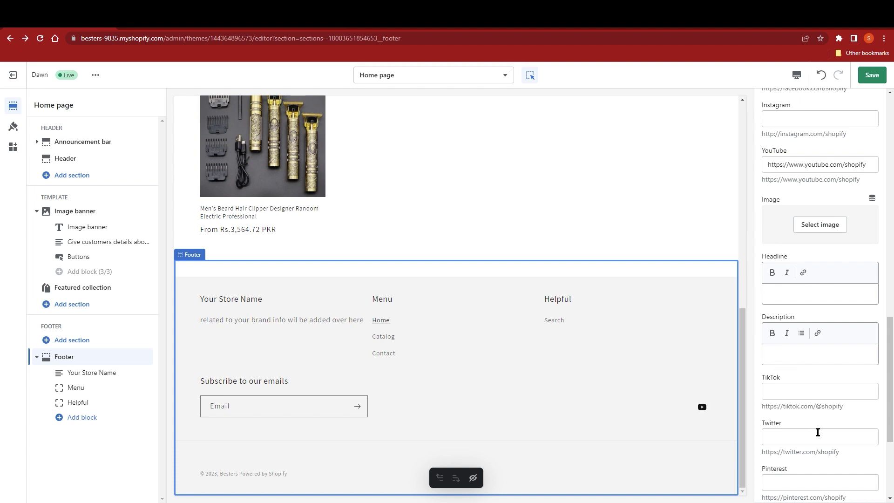
{"action": "scroll", "coordinate": [818, 432], "scroll_direction": "down", "scroll_amount": 4}
{"action": "scroll", "coordinate": [759, 393], "scroll_direction": "up", "scroll_amount": 5}
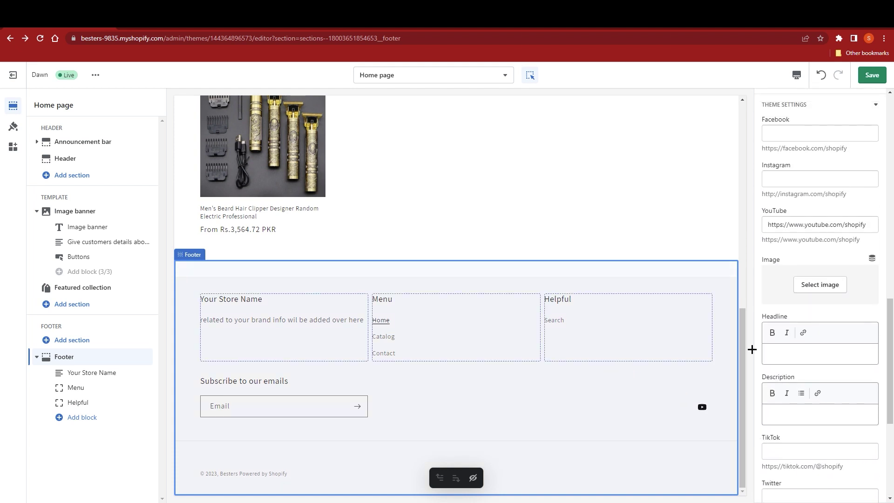
{"action": "left_click_drag", "start_coordinate": [864, 241], "coordinate": [787, 241]}
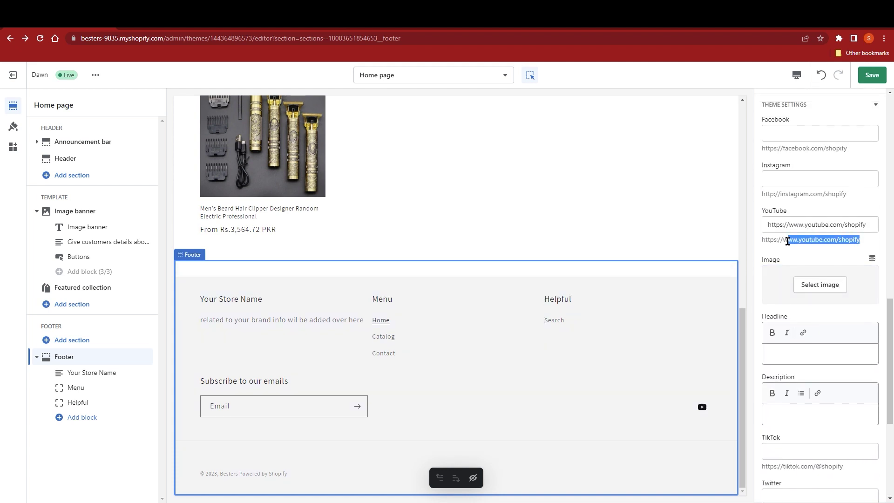
{"action": "left_click", "coordinate": [810, 229]}
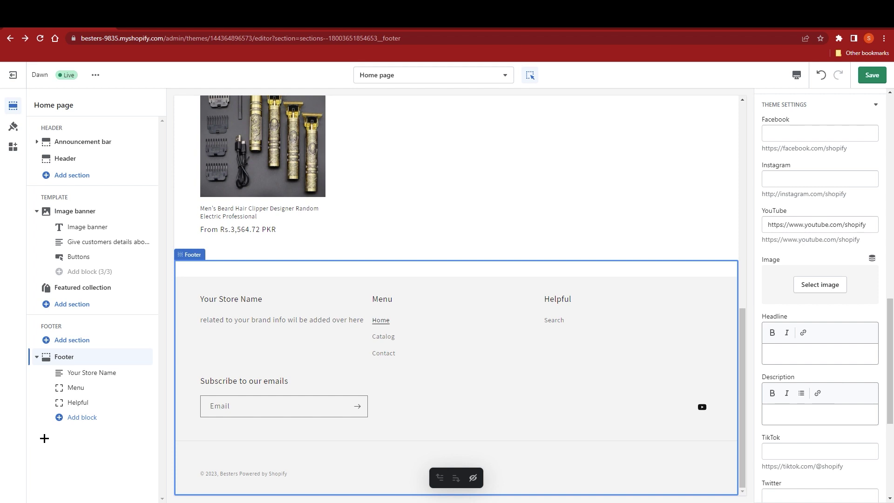
{"action": "left_click", "coordinate": [874, 79]}
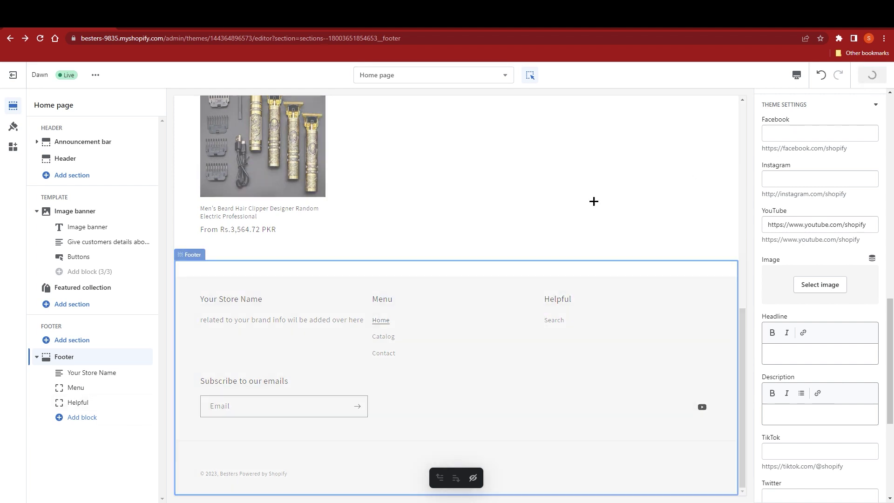
Step: View the live online store from the Shopify admin and examine its footer and home page
{"action": "left_click", "coordinate": [160, 30]}
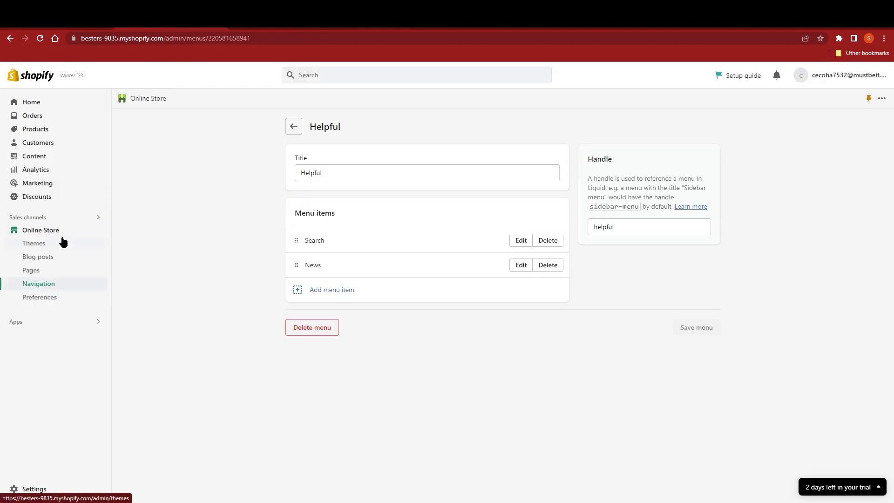
{"action": "left_click", "coordinate": [98, 231]}
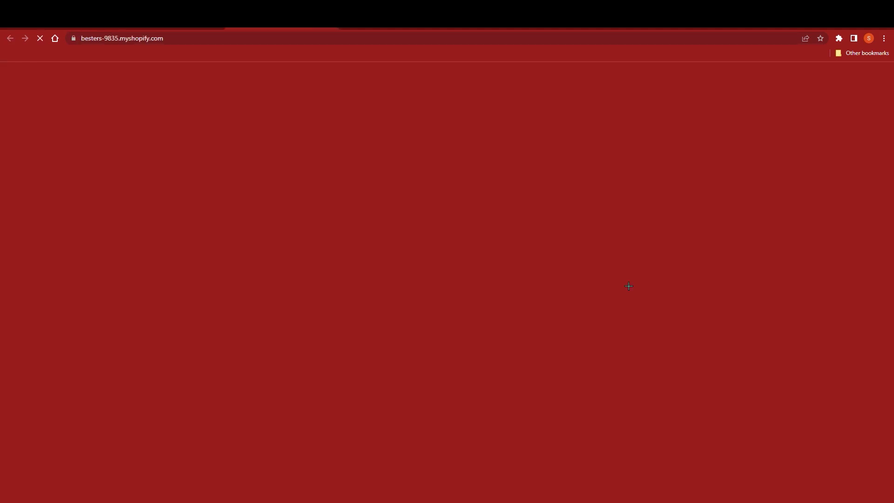
{"action": "scroll", "coordinate": [508, 321], "scroll_direction": "down", "scroll_amount": 8}
{"action": "scroll", "coordinate": [509, 322], "scroll_direction": "down", "scroll_amount": 1}
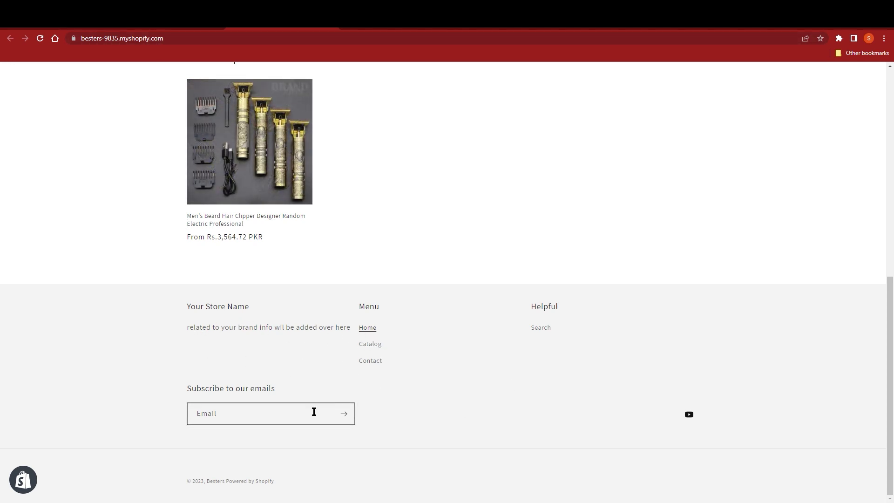
{"action": "scroll", "coordinate": [159, 338], "scroll_direction": "up", "scroll_amount": 4}
{"action": "scroll", "coordinate": [170, 317], "scroll_direction": "up", "scroll_amount": 4}
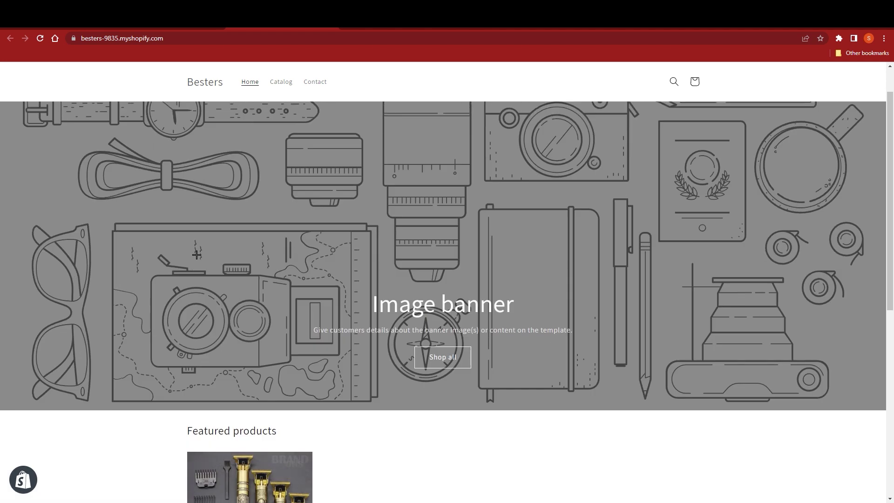
{"action": "scroll", "coordinate": [199, 254], "scroll_direction": "up", "scroll_amount": 1}
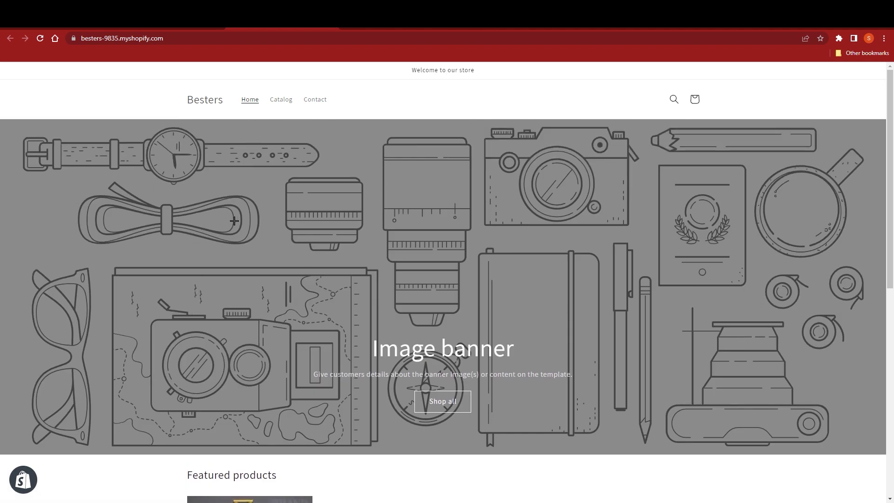